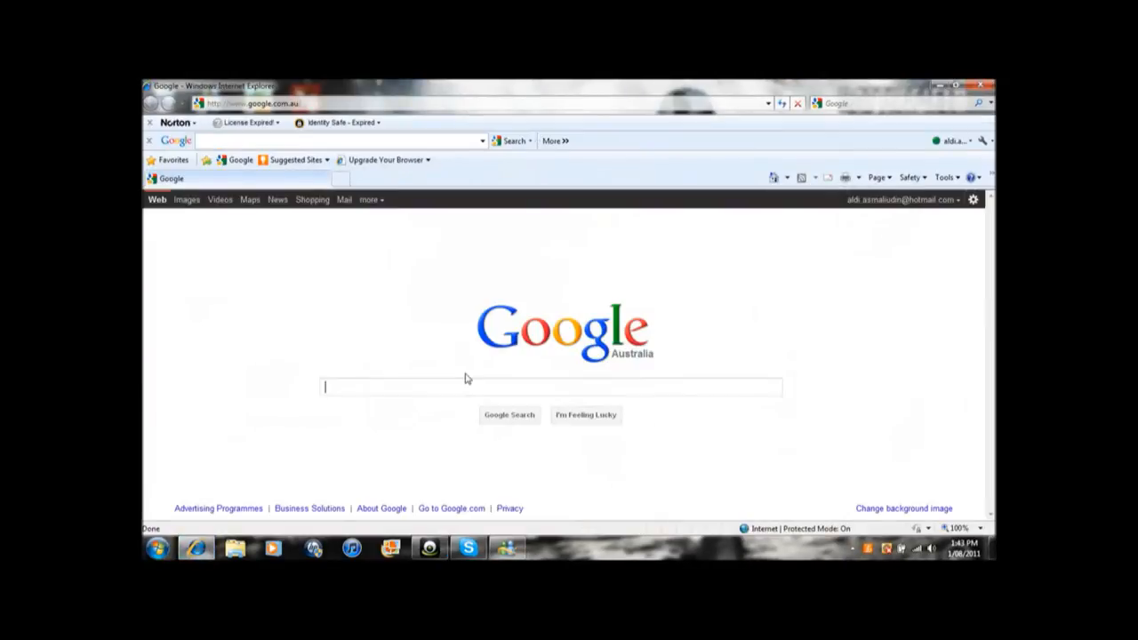
- Search Google for 'YT Layouts' and open the YouTube Layouts website result
left_click(462, 386)
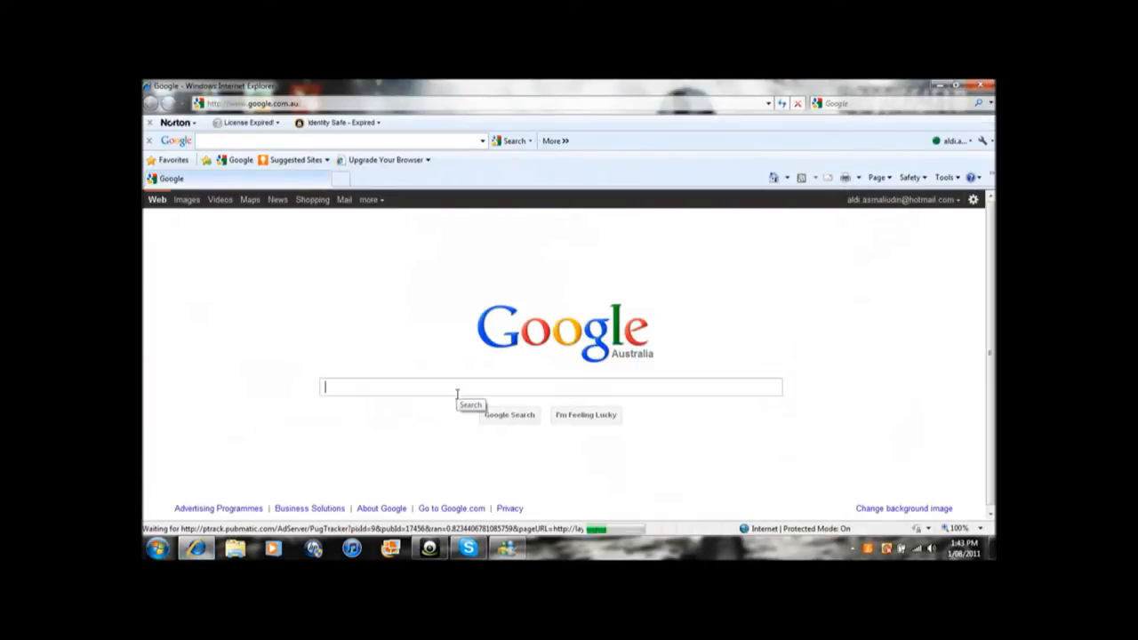
type("YT ")
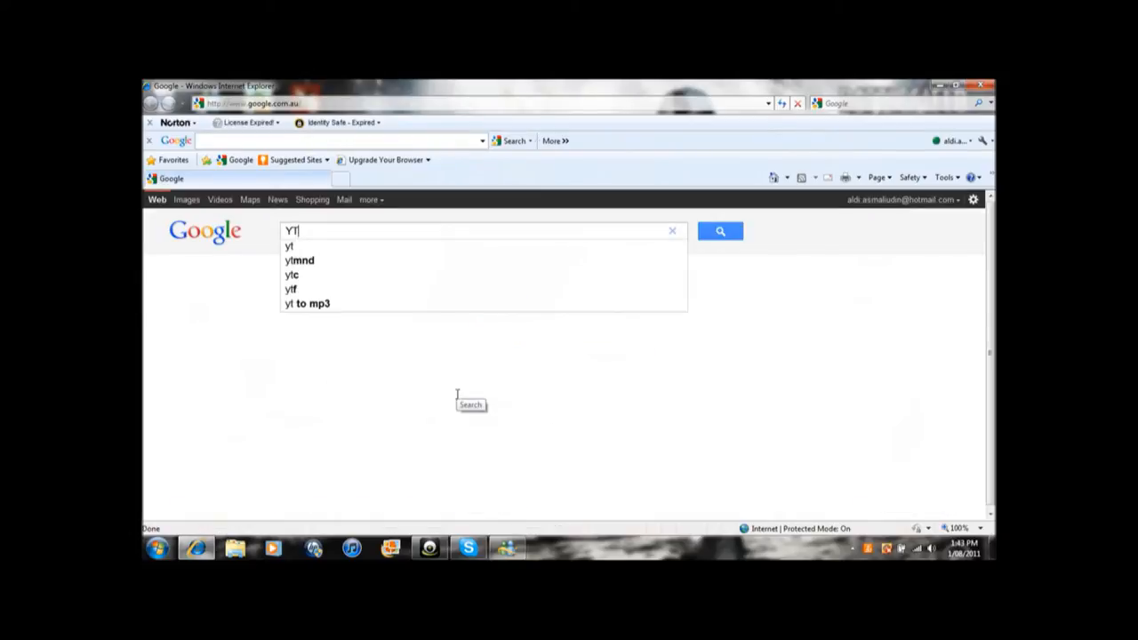
type("Layo")
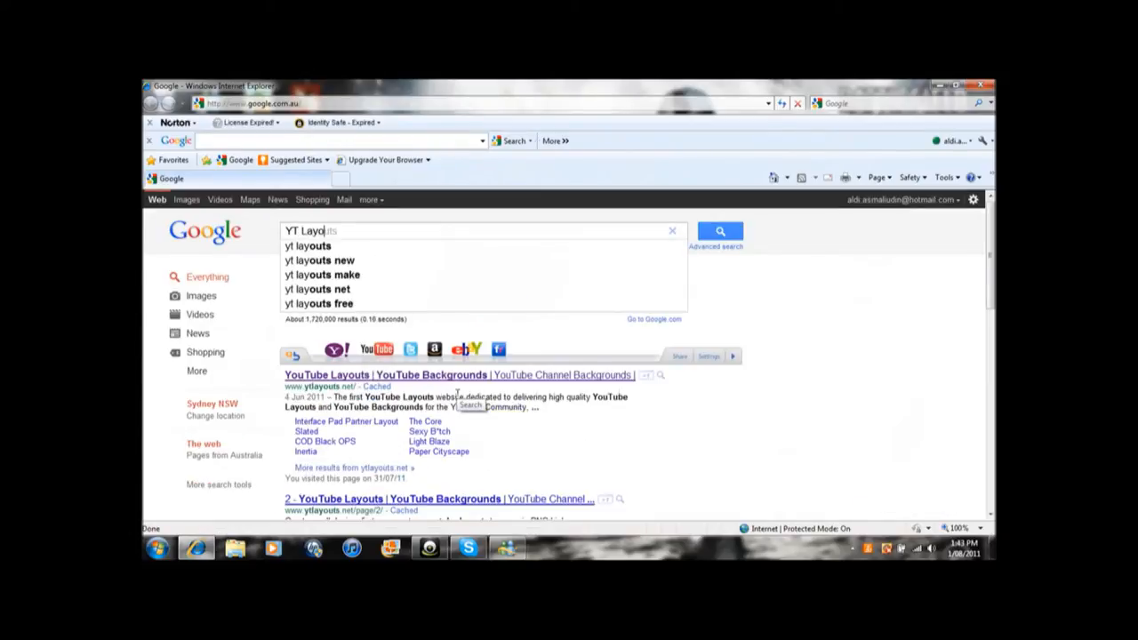
type("uts")
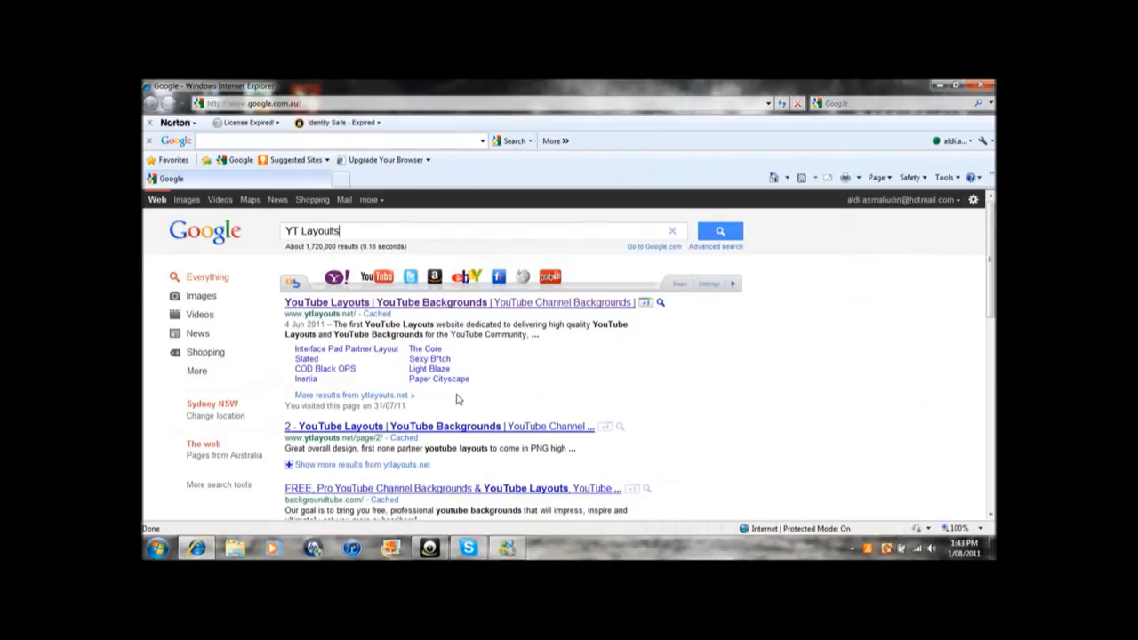
key("BackSpace")
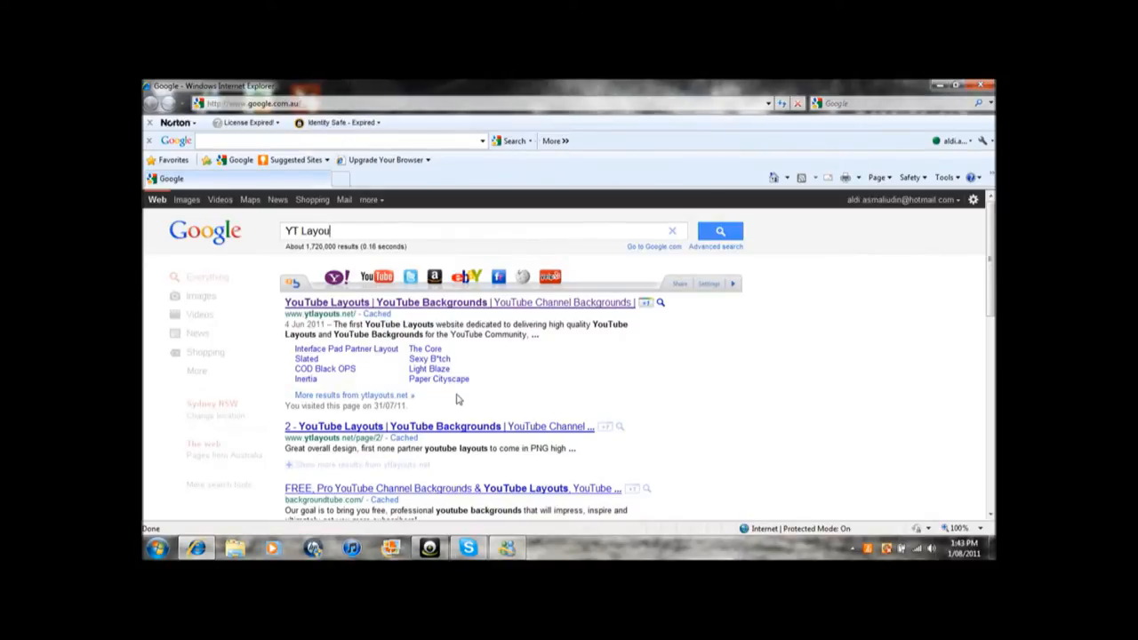
type("ts")
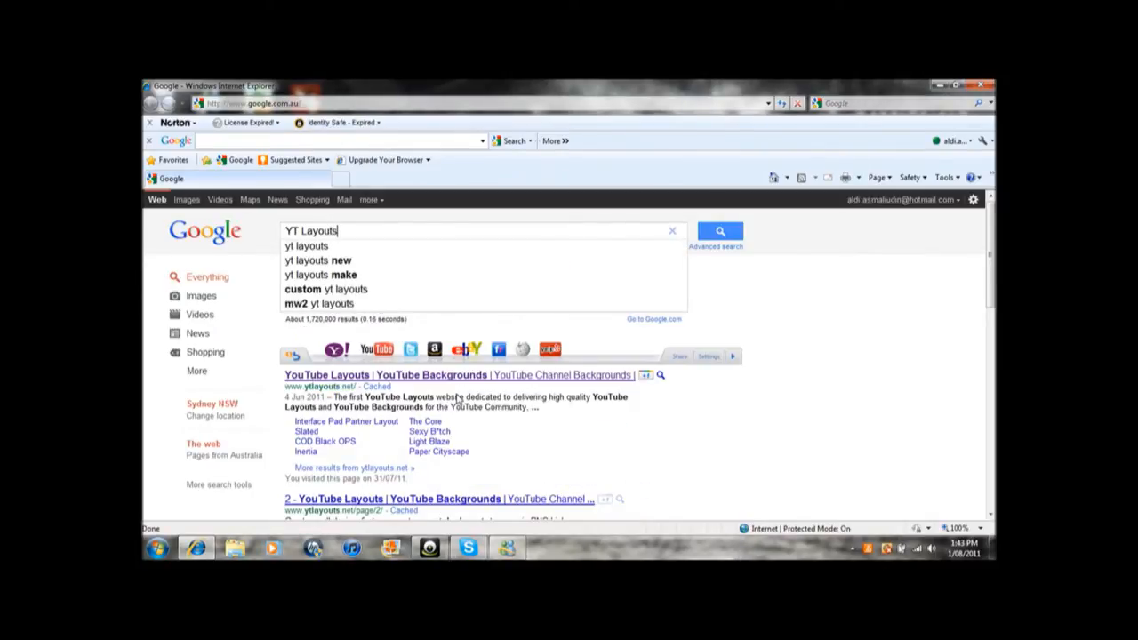
key("Return")
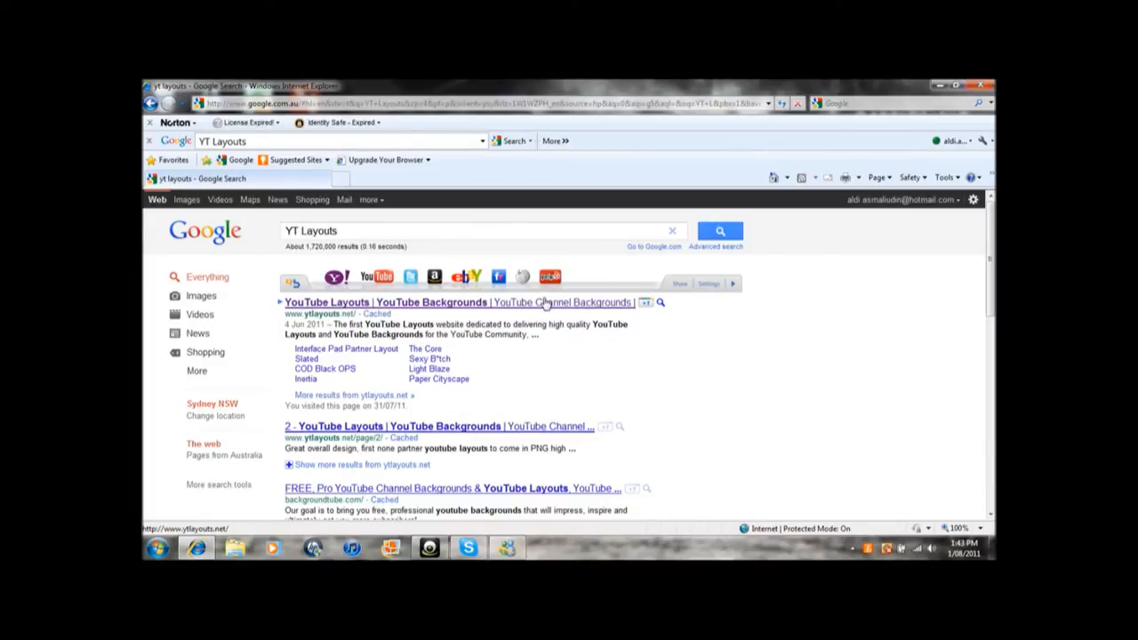
left_click(546, 303)
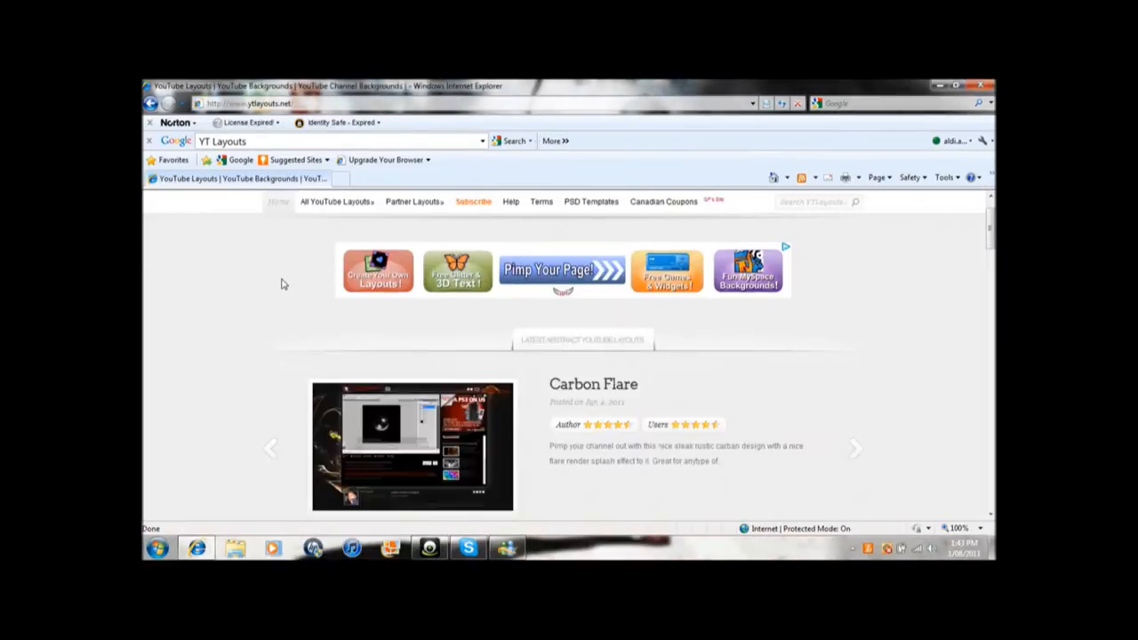
scroll(251, 259, "down", 2)
scroll(251, 258, "down", 1)
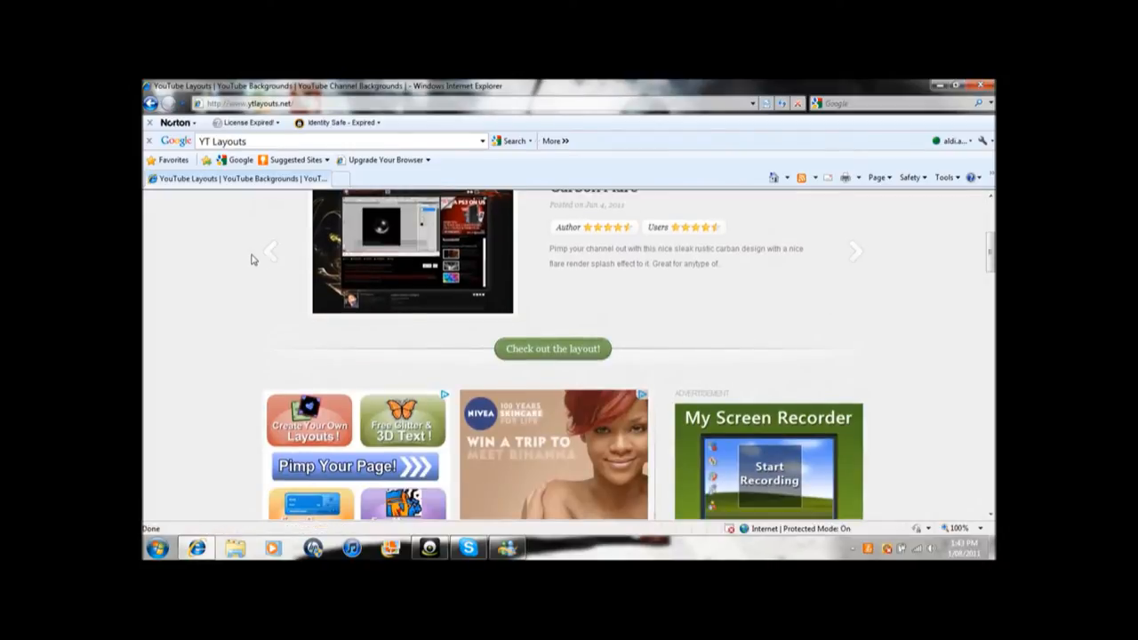
scroll(251, 259, "down", 2)
scroll(252, 259, "down", 2)
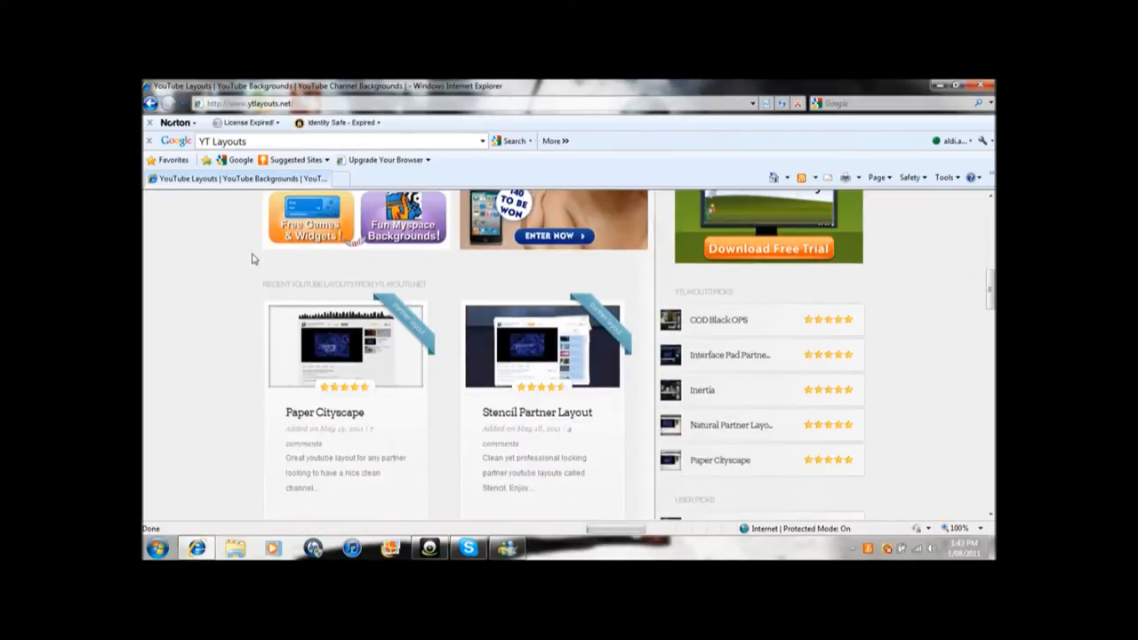
scroll(251, 259, "down", 2)
scroll(252, 257, "down", 2)
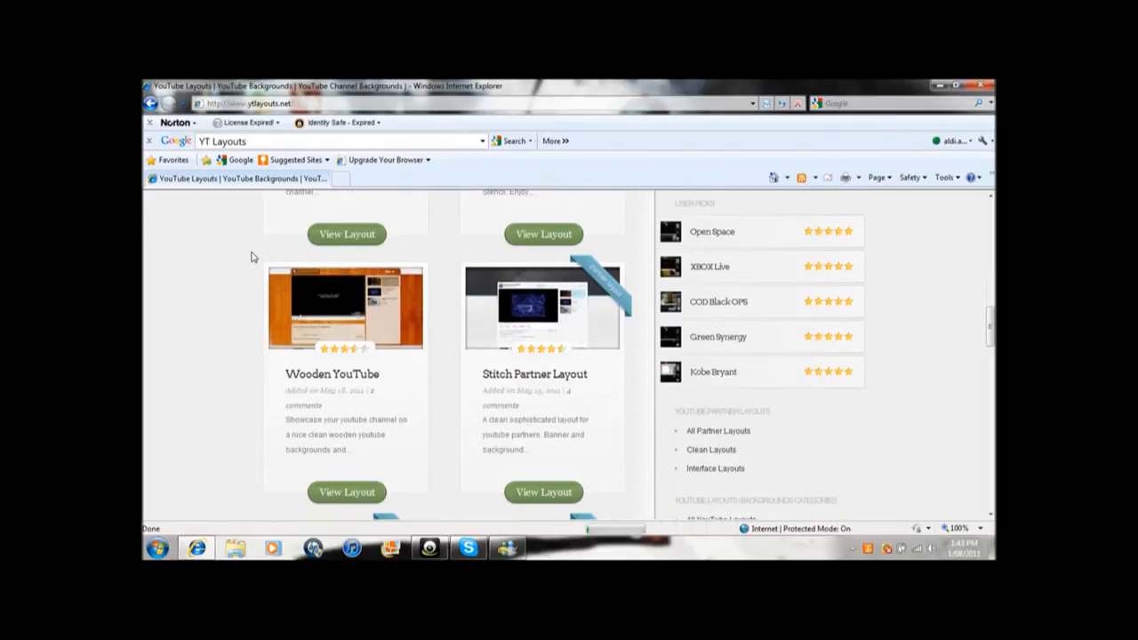
scroll(251, 256, "down", 2)
scroll(251, 257, "down", 2)
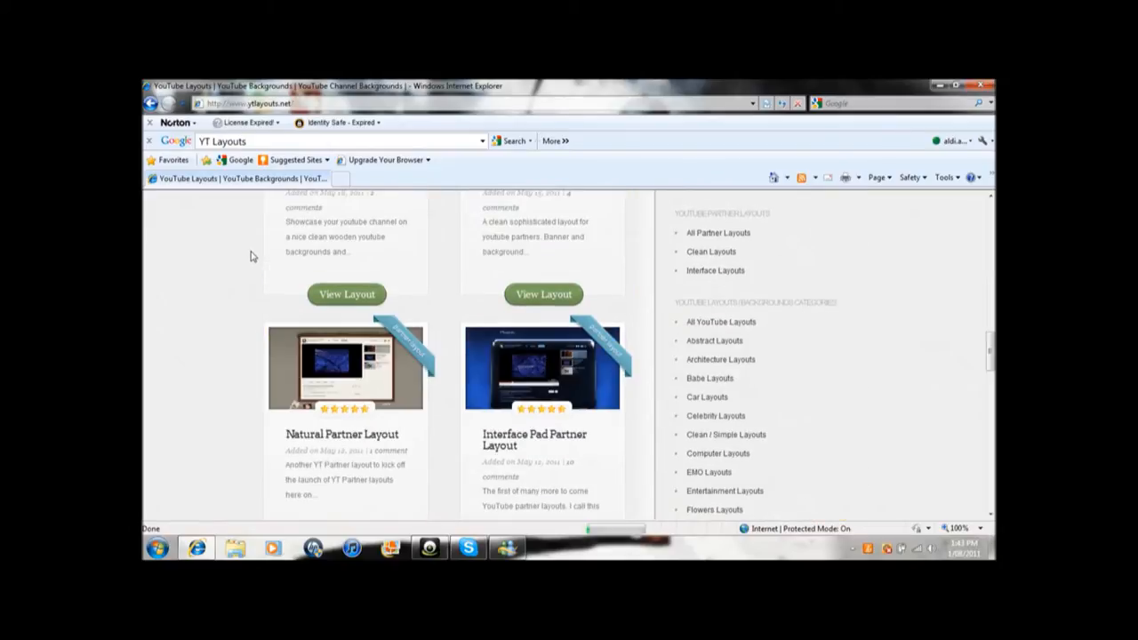
scroll(252, 257, "down", 2)
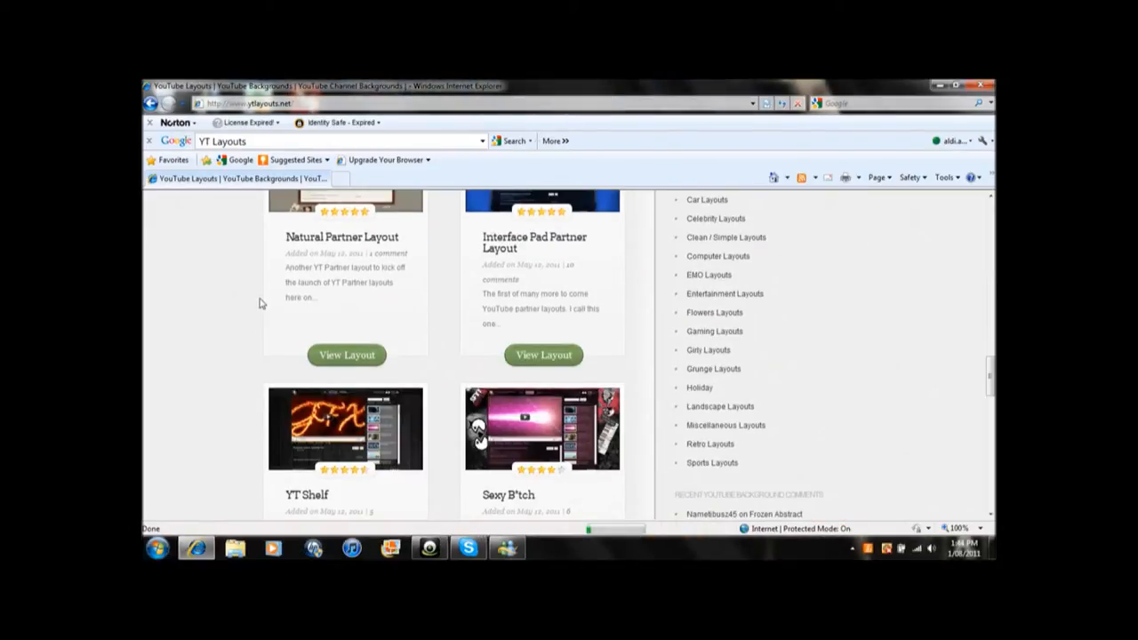
scroll(261, 303, "down", 1)
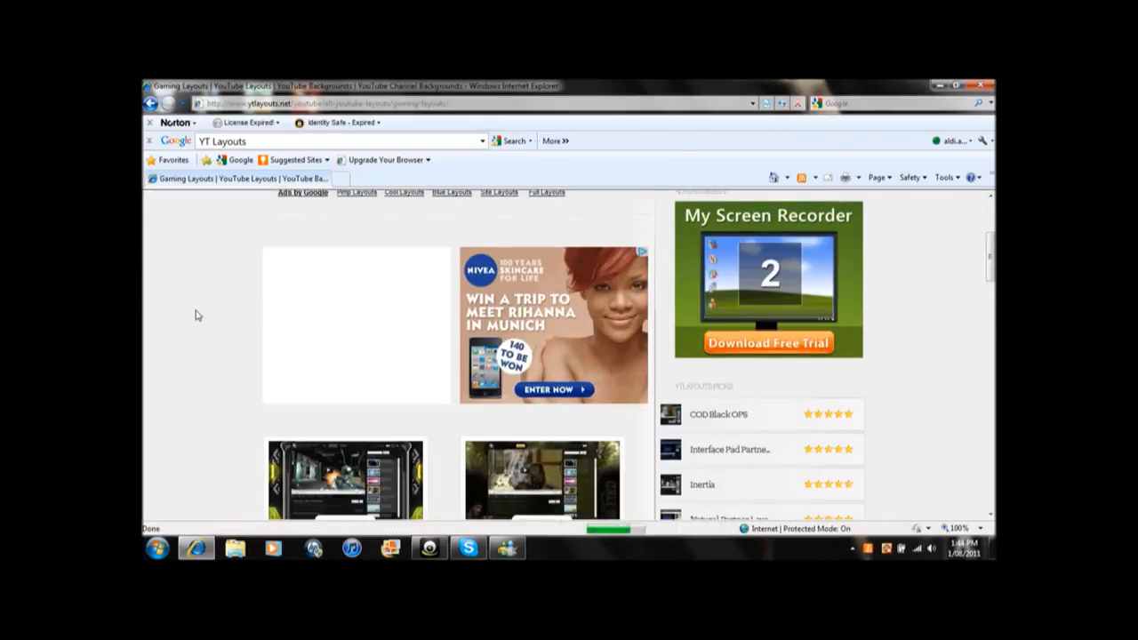
scroll(201, 303, "down", 4)
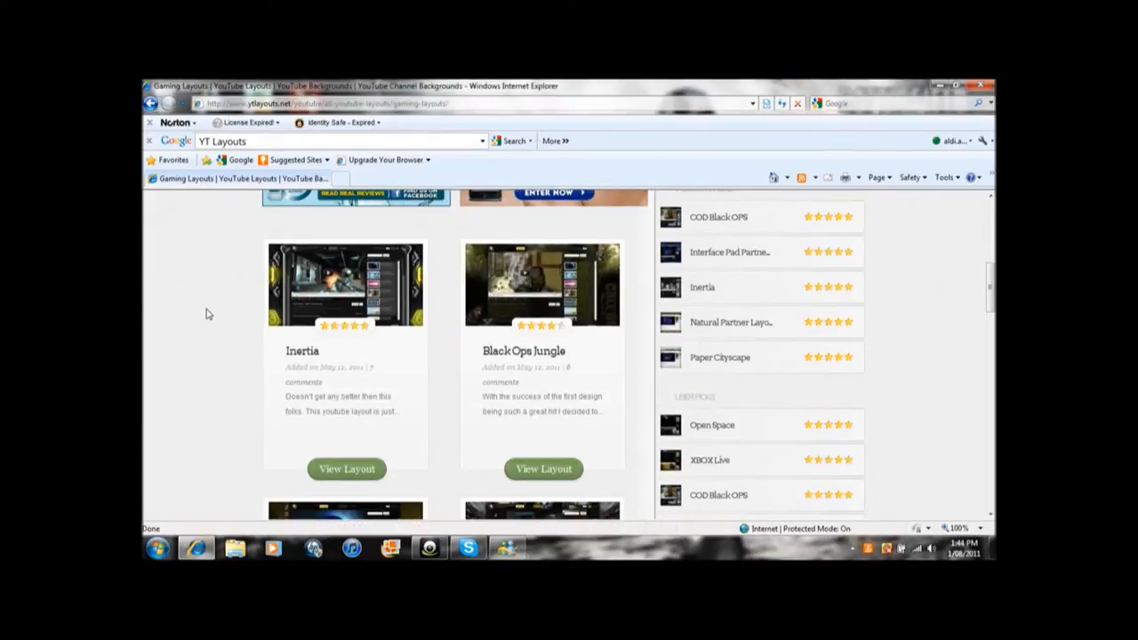
scroll(213, 313, "down", 4)
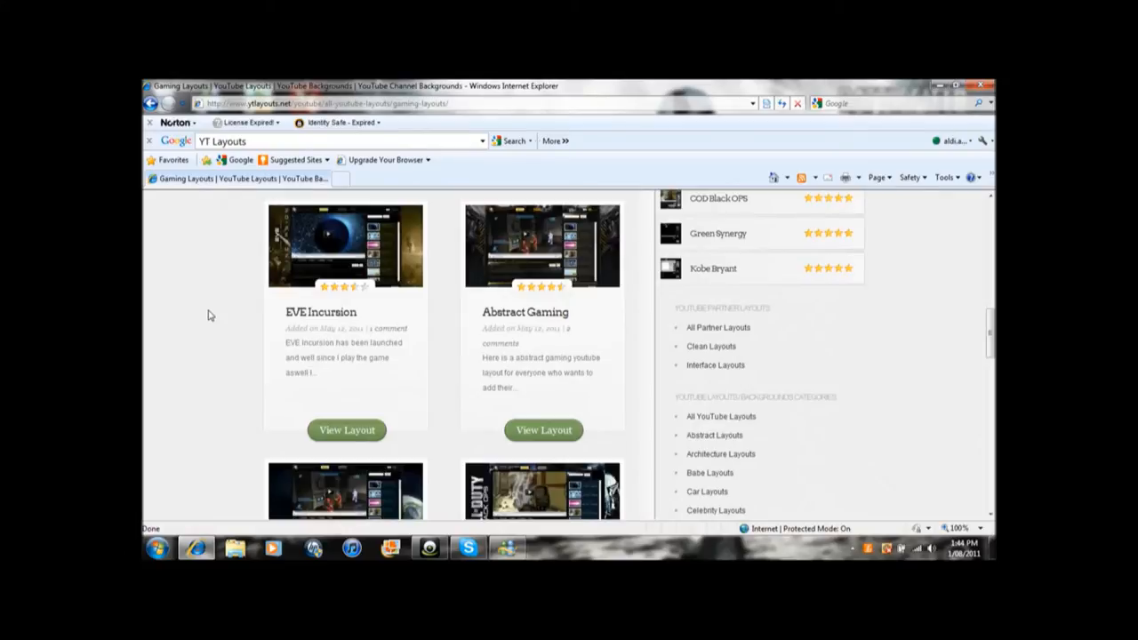
scroll(201, 321, "down", 2)
scroll(233, 309, "up", 3)
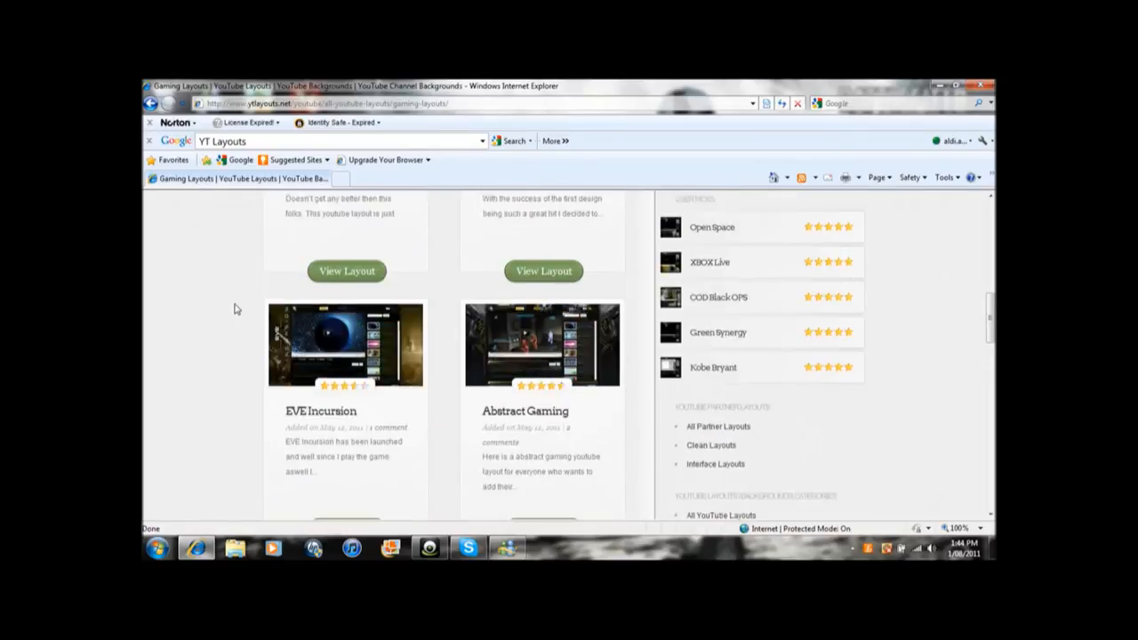
scroll(234, 310, "down", 2)
scroll(233, 310, "down", 1)
scroll(566, 358, "up", 2)
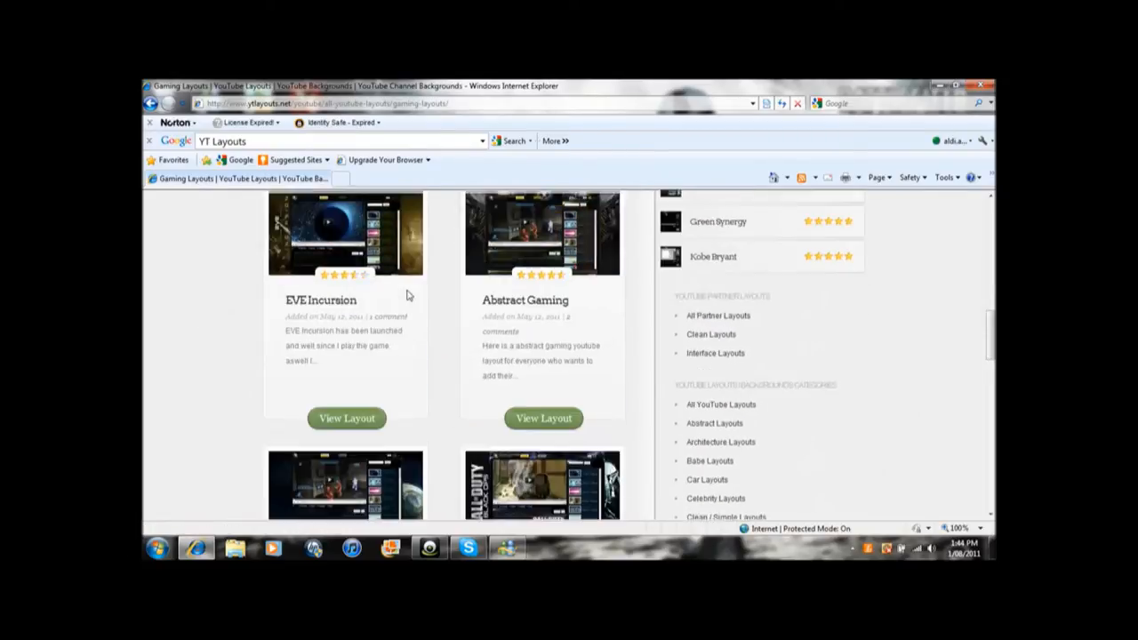
scroll(565, 358, "up", 2)
scroll(551, 347, "up", 3)
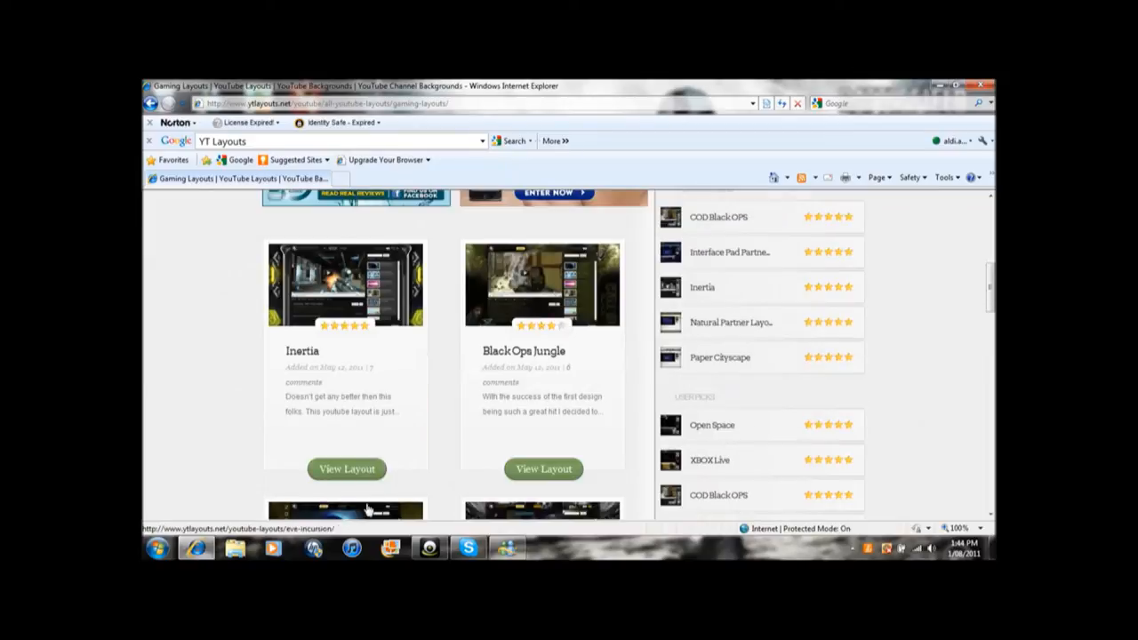
scroll(537, 322, "down", 2)
- View the Black Ops Jungle layout's full background image, then return to its layout page
left_click(542, 322)
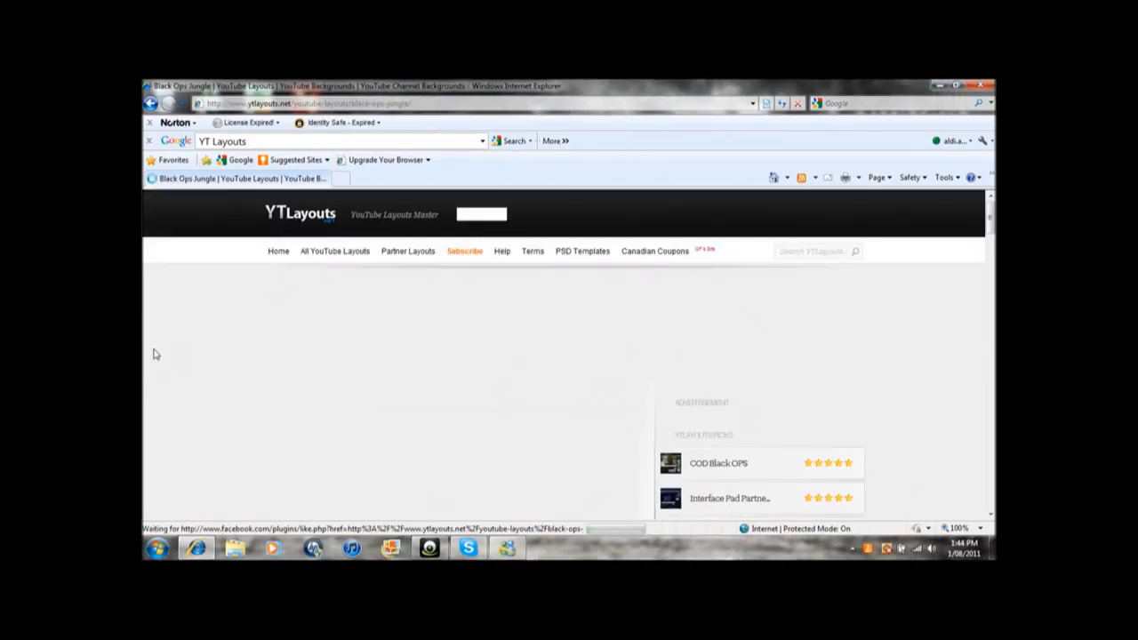
scroll(188, 355, "down", 2)
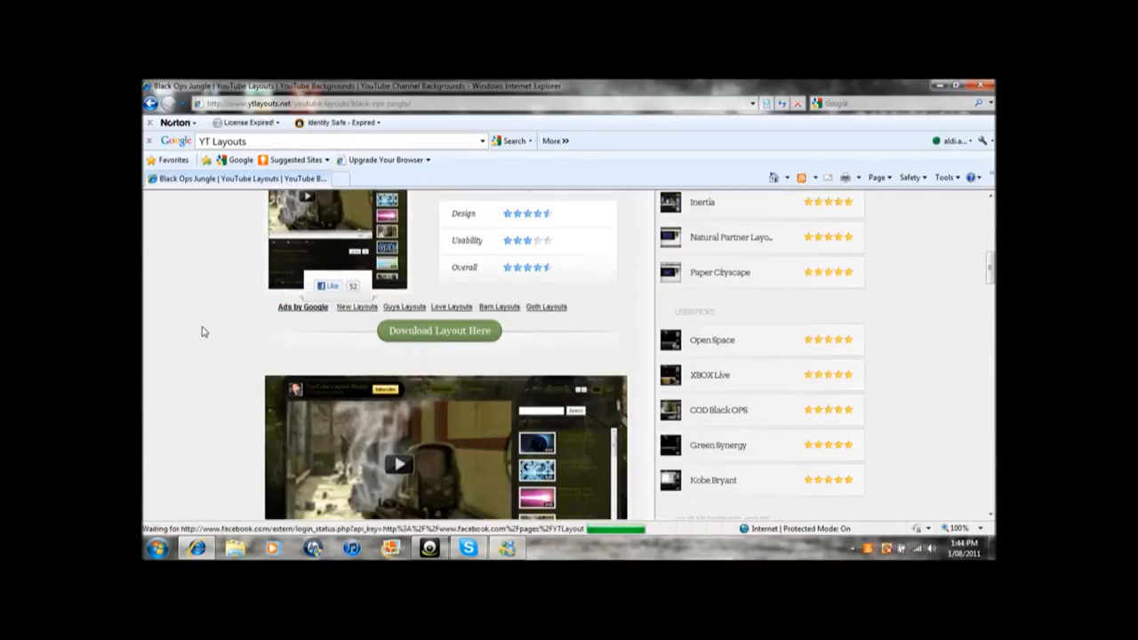
scroll(189, 355, "down", 2)
scroll(188, 355, "down", 3)
scroll(209, 321, "up", 5)
scroll(209, 321, "up", 1)
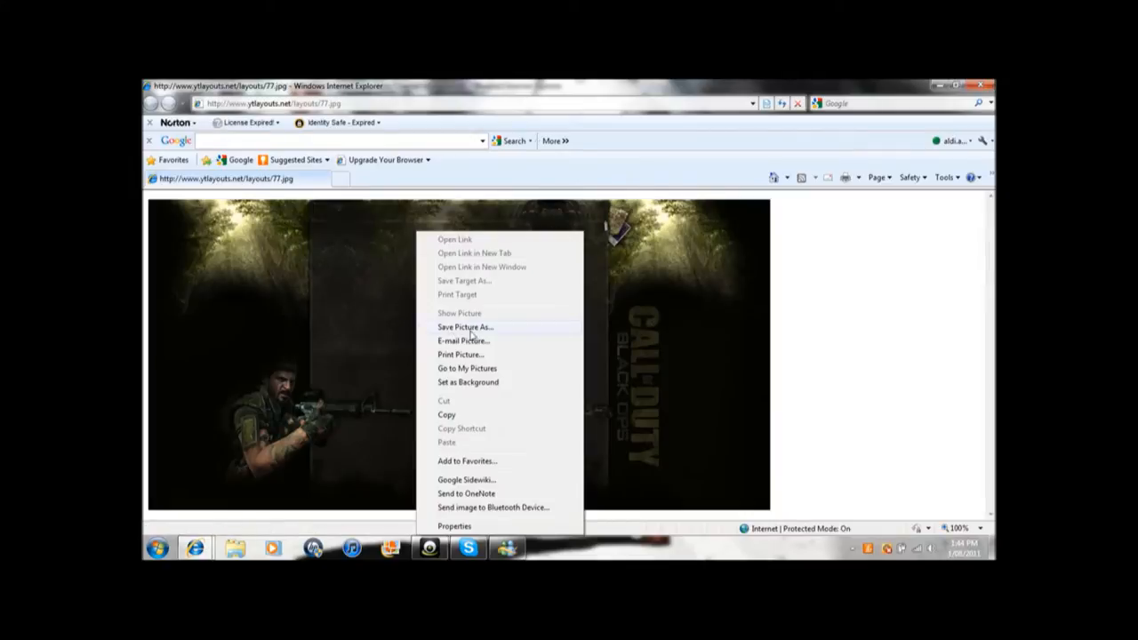
left_click(892, 340)
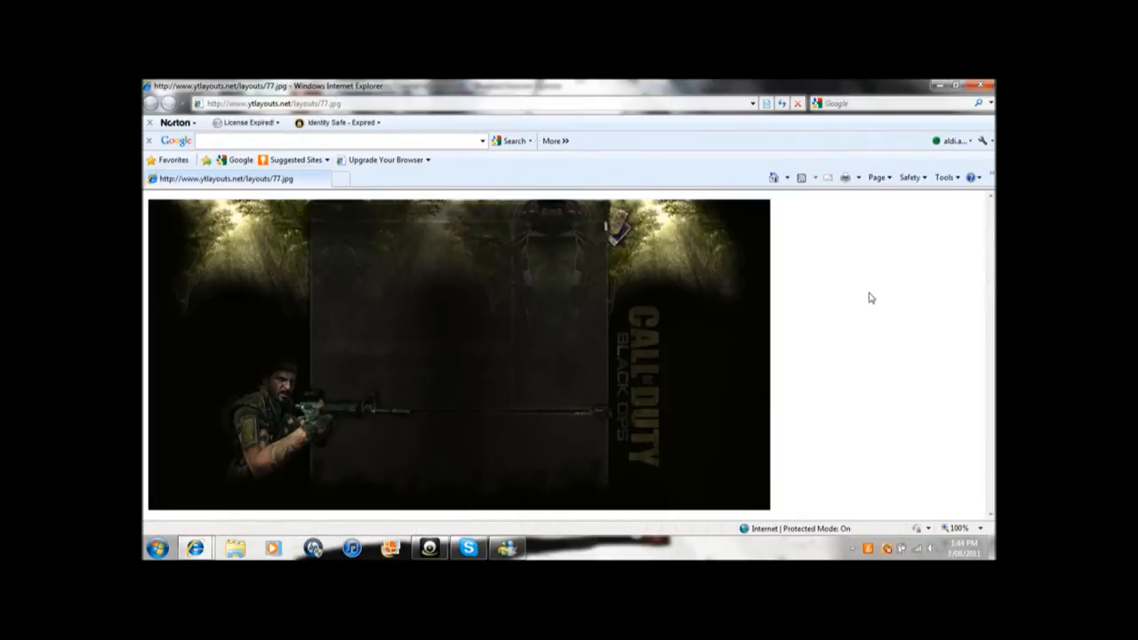
key("alt+Left")
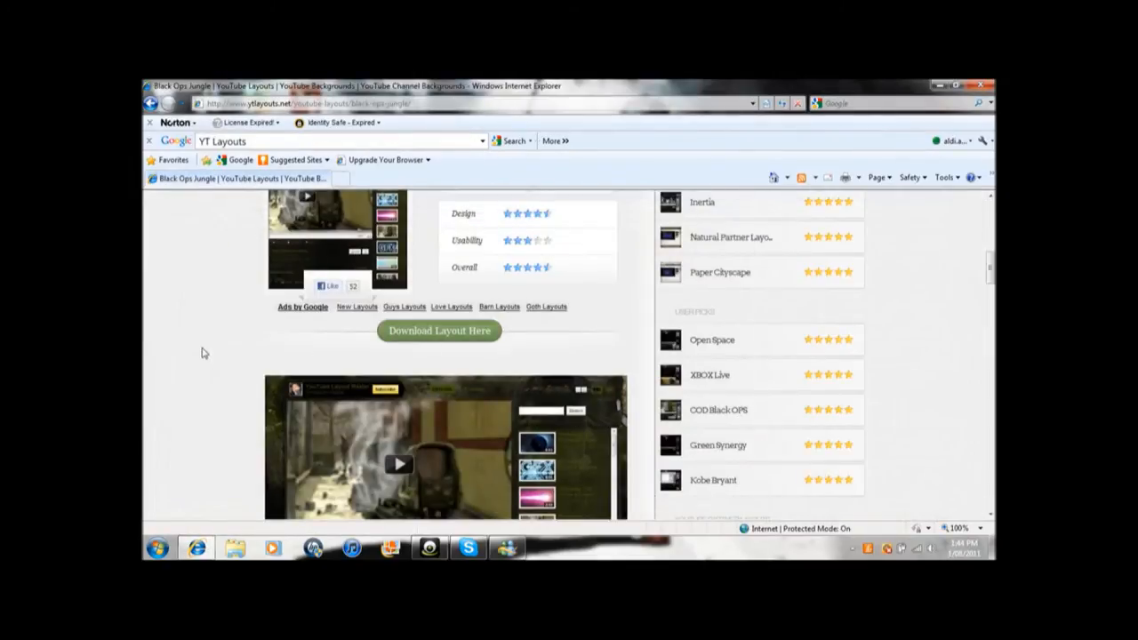
scroll(202, 353, "down", 3)
- Check the Pictures library for the saved image, then minimize it to return to the browser
left_click(234, 547)
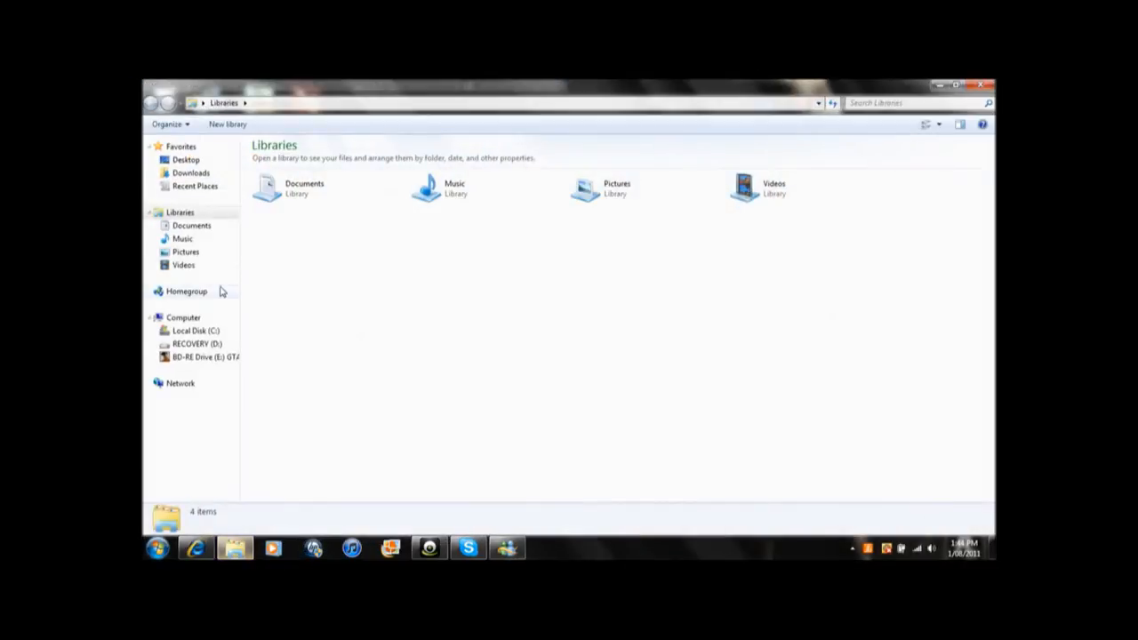
left_click(186, 252)
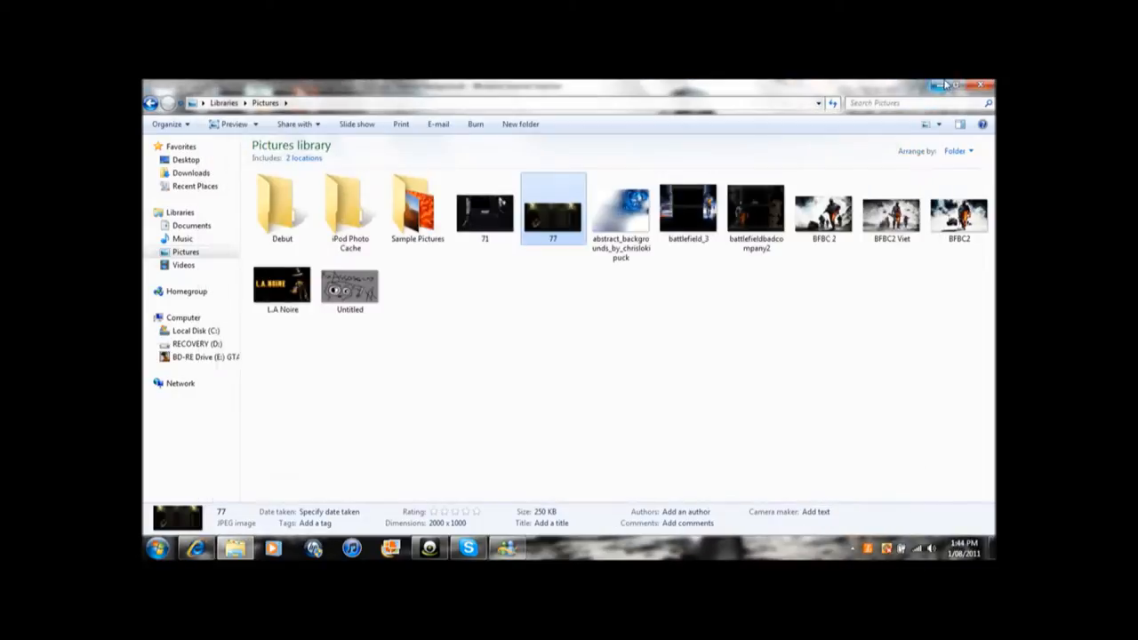
left_click(940, 86)
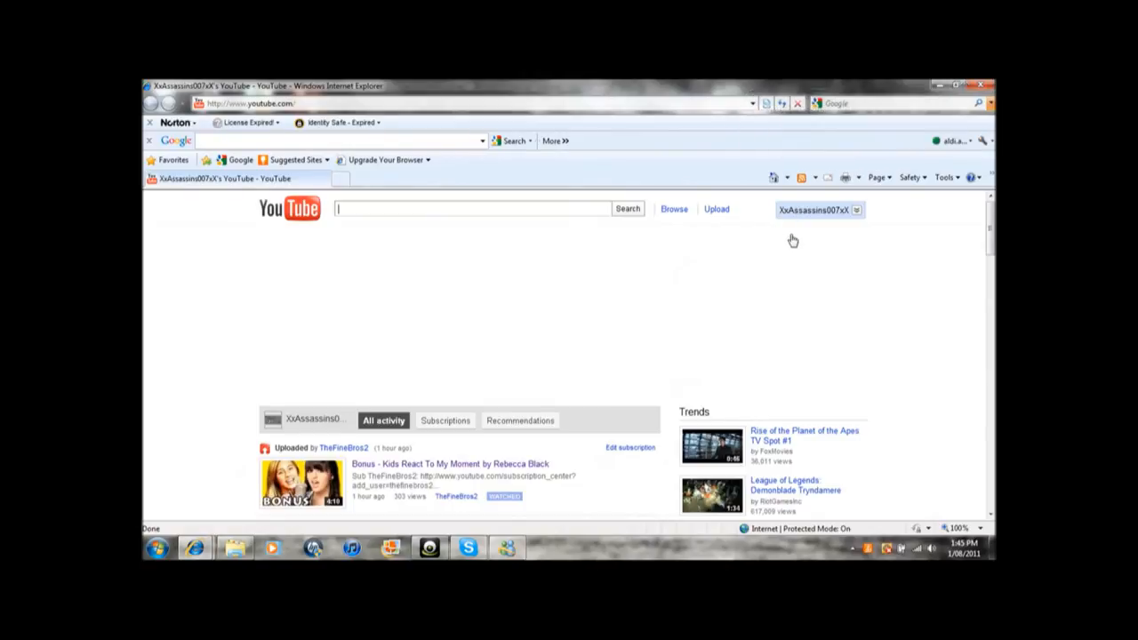
- Open your channel's Themes and Colors editor and show the advanced background image options
left_click(790, 248)
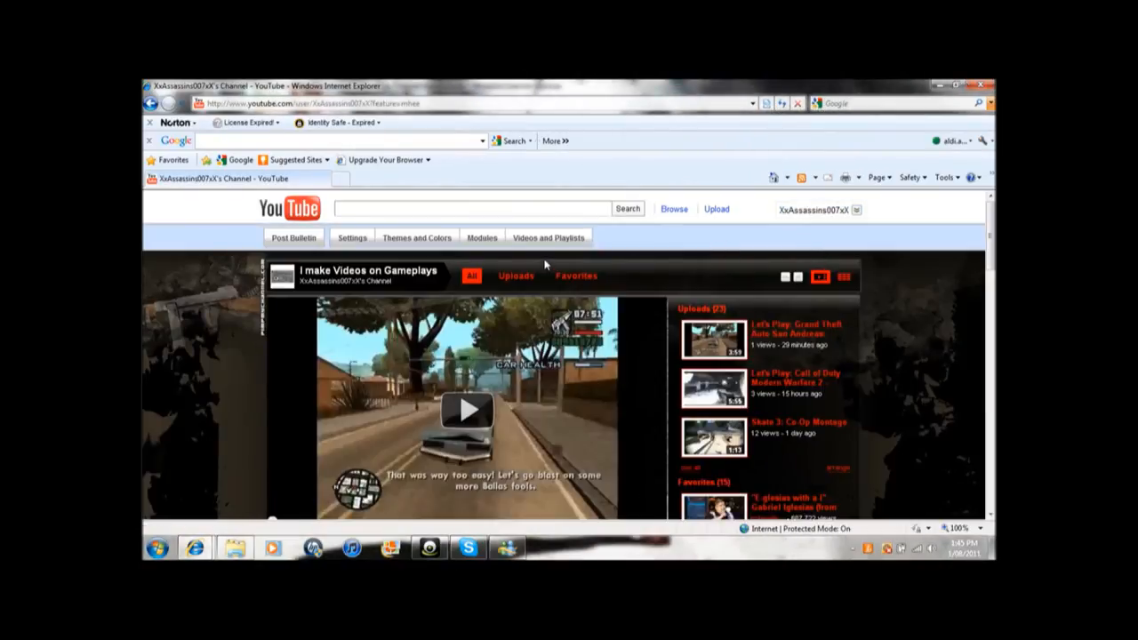
left_click(417, 238)
scroll(418, 338, "down", 2)
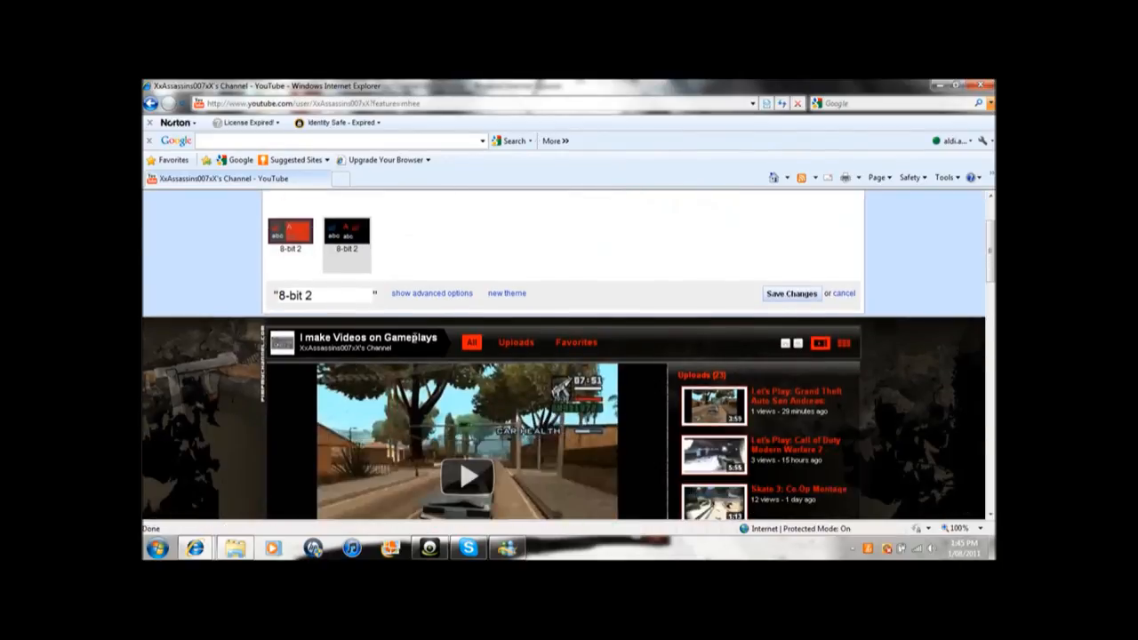
left_click(445, 294)
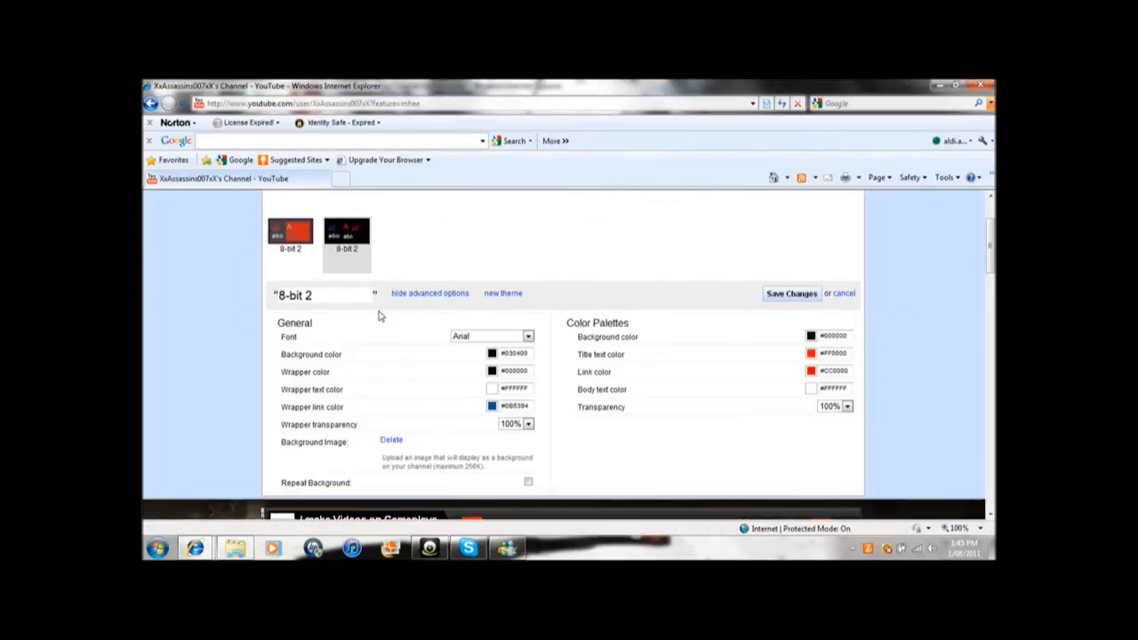
scroll(408, 342, "down", 3)
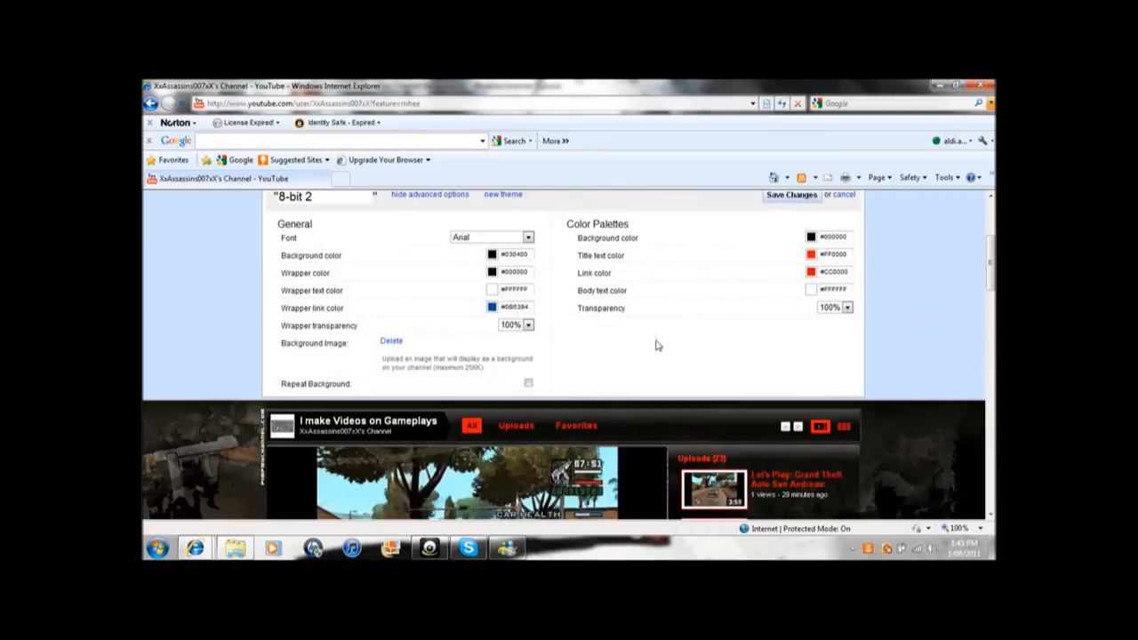
left_click(391, 342)
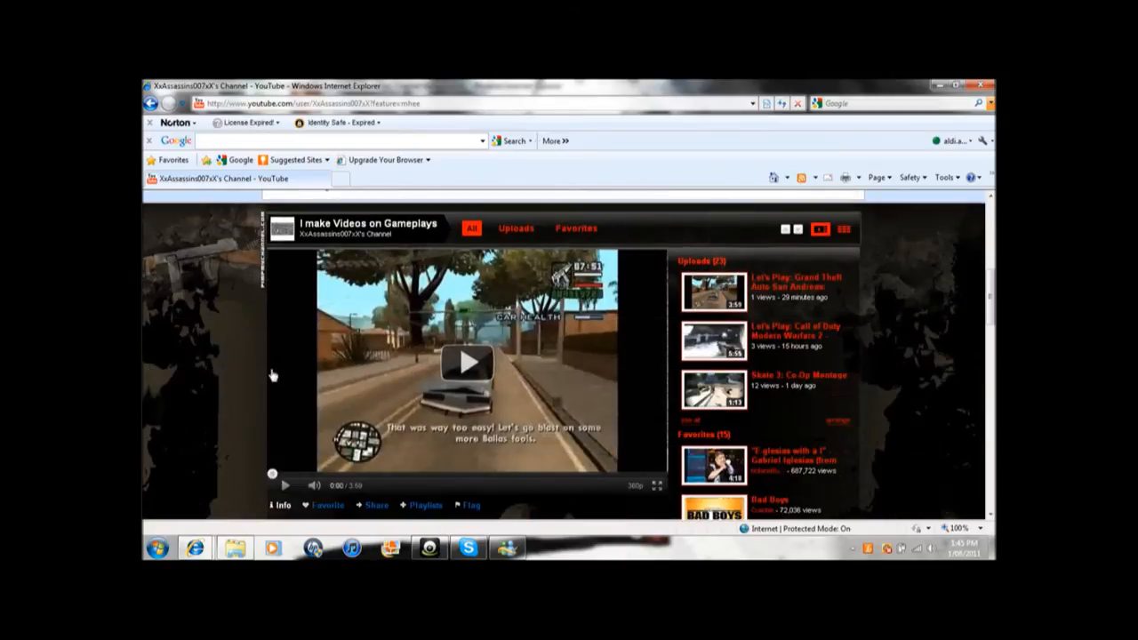
scroll(256, 383, "down", 3)
scroll(256, 383, "up", 2)
scroll(255, 383, "up", 5)
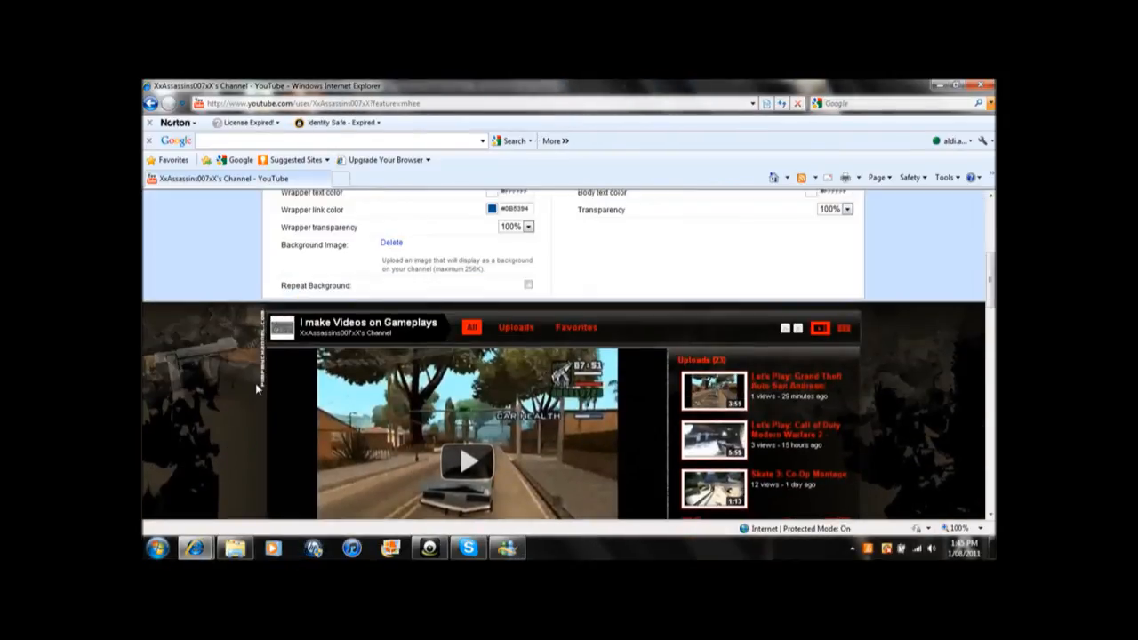
scroll(255, 383, "up", 2)
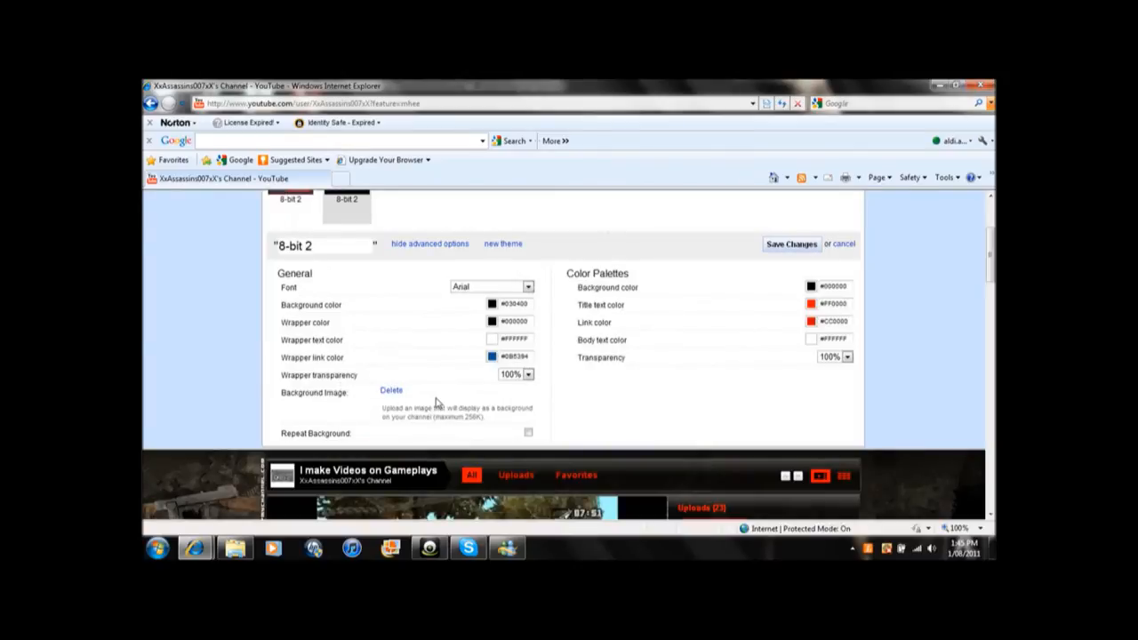
scroll(473, 397, "down", 3)
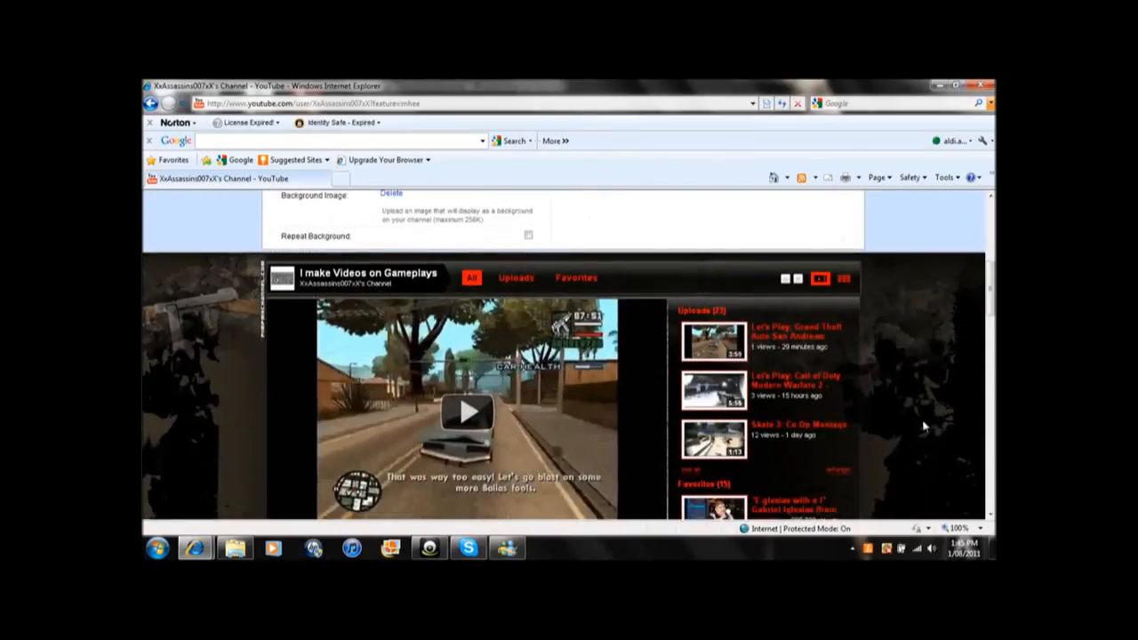
scroll(898, 360, "down", 2)
scroll(897, 360, "down", 5)
scroll(897, 360, "up", 4)
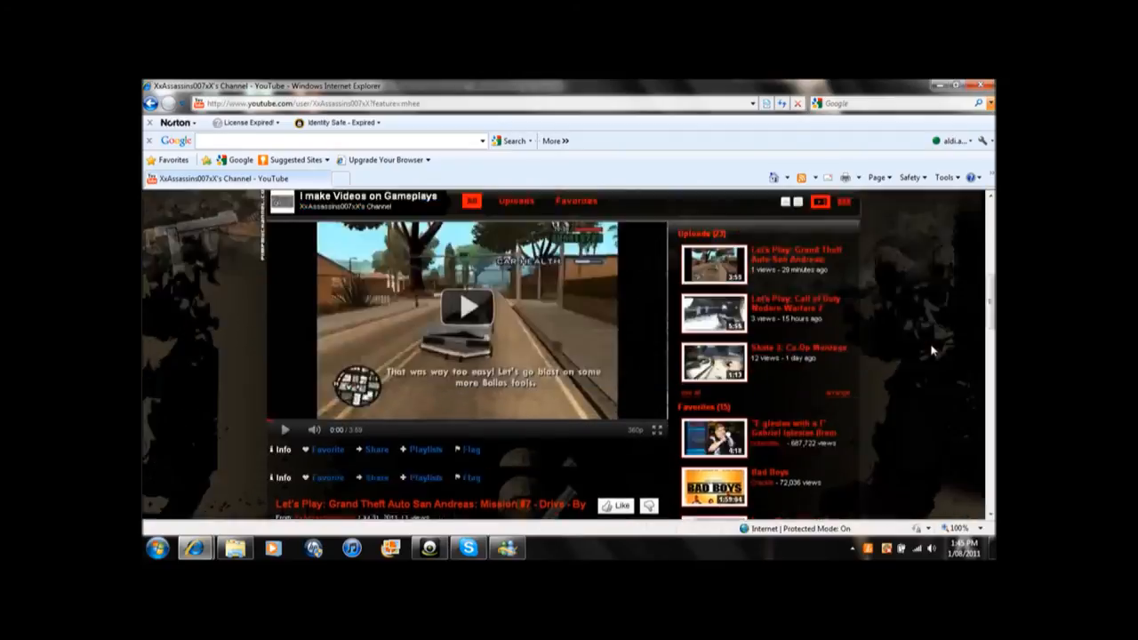
scroll(932, 350, "down", 3)
scroll(932, 350, "up", 4)
scroll(931, 350, "up", 4)
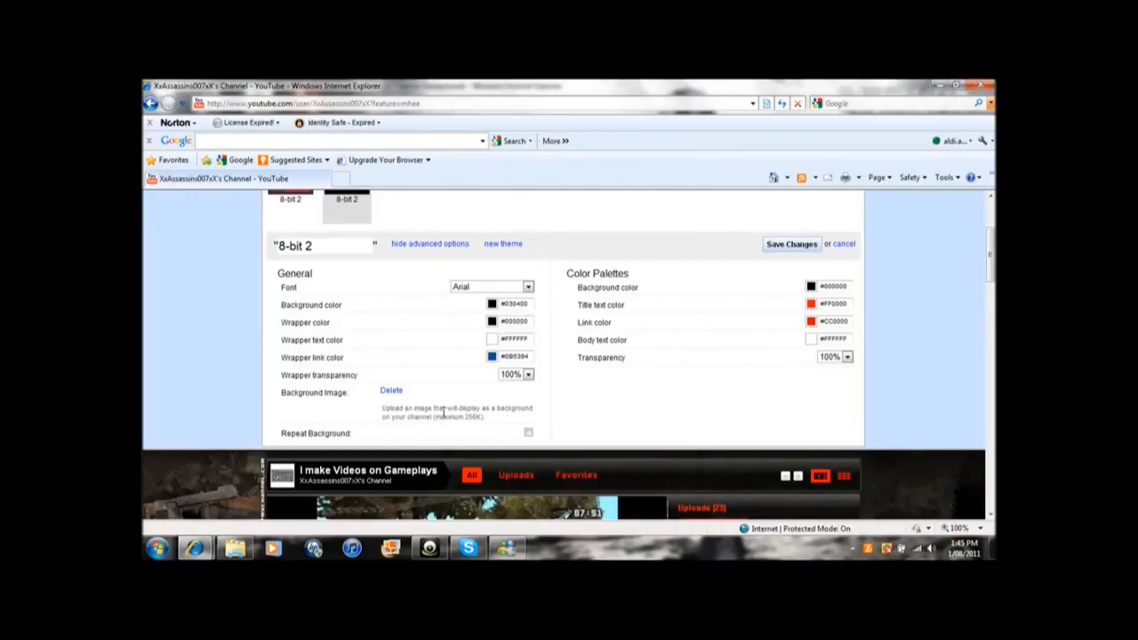
left_click(236, 548)
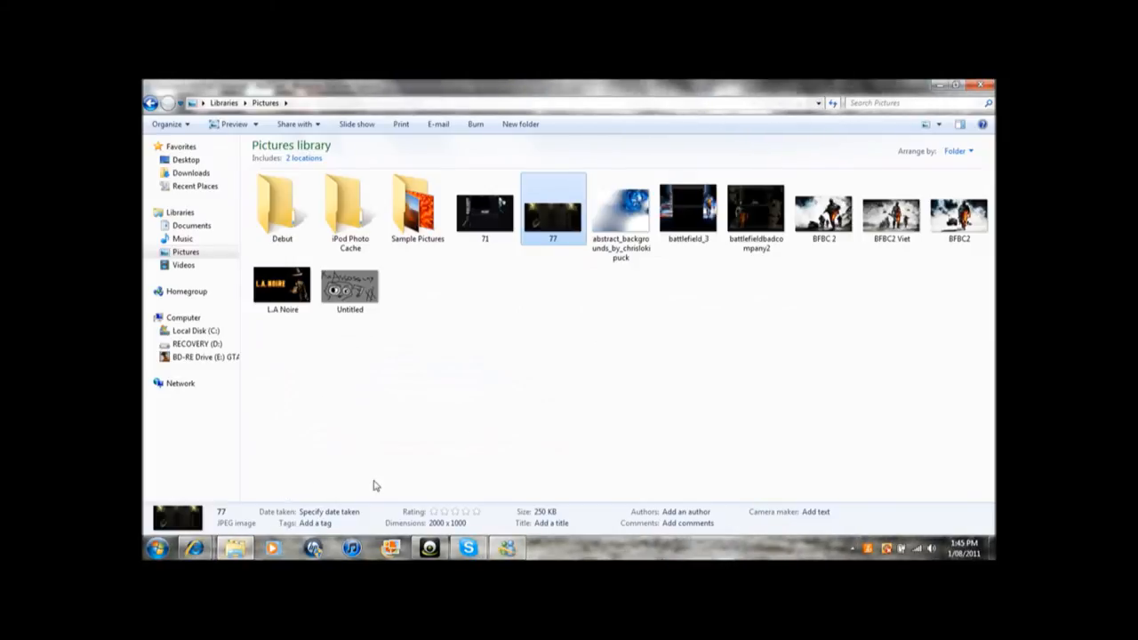
left_click(940, 84)
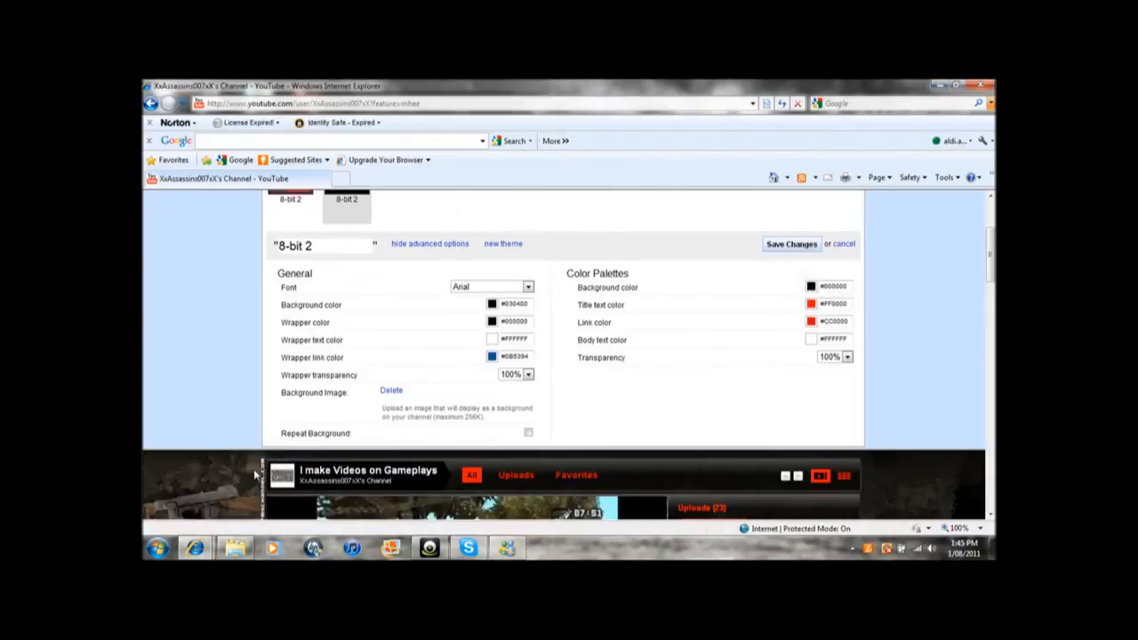
left_click(193, 548)
left_click(225, 471)
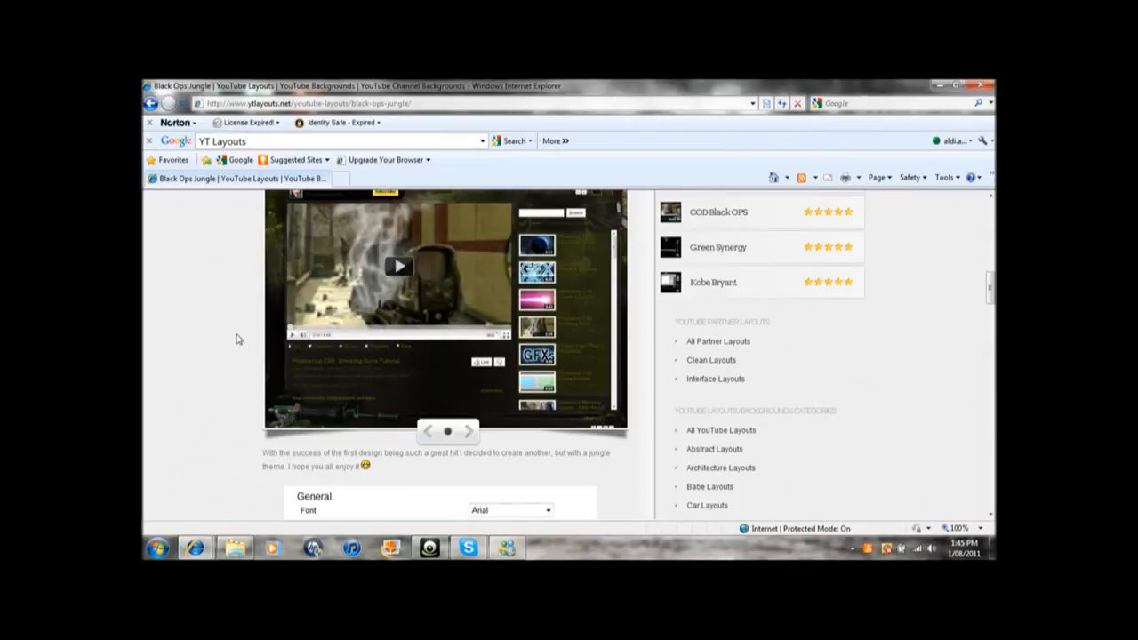
scroll(256, 321, "down", 5)
scroll(256, 324, "down", 2)
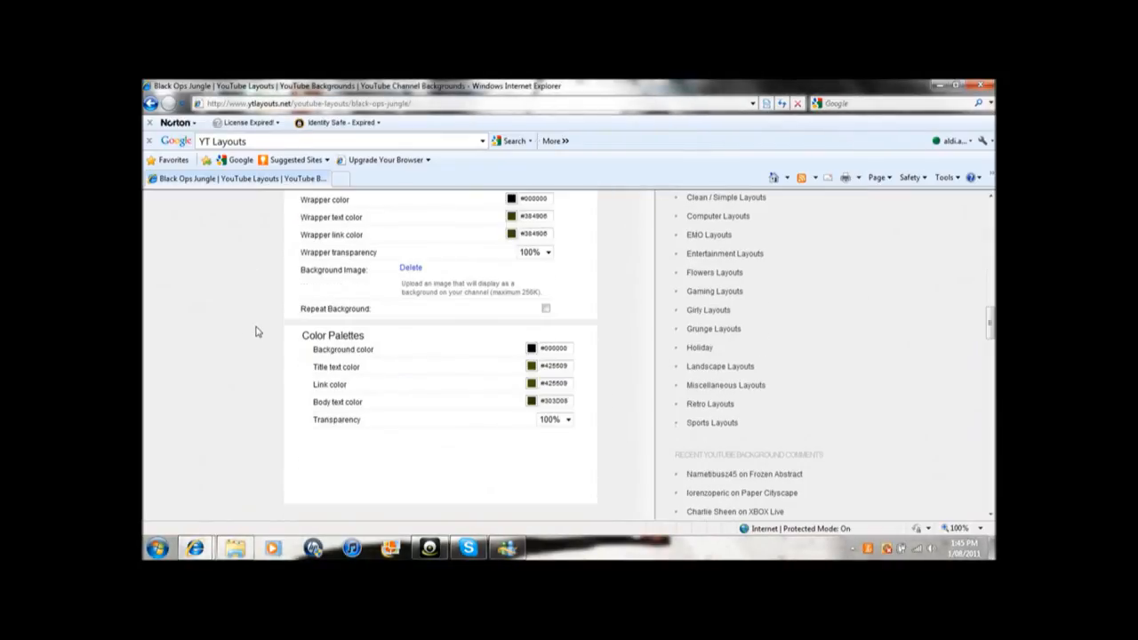
scroll(256, 328, "up", 1)
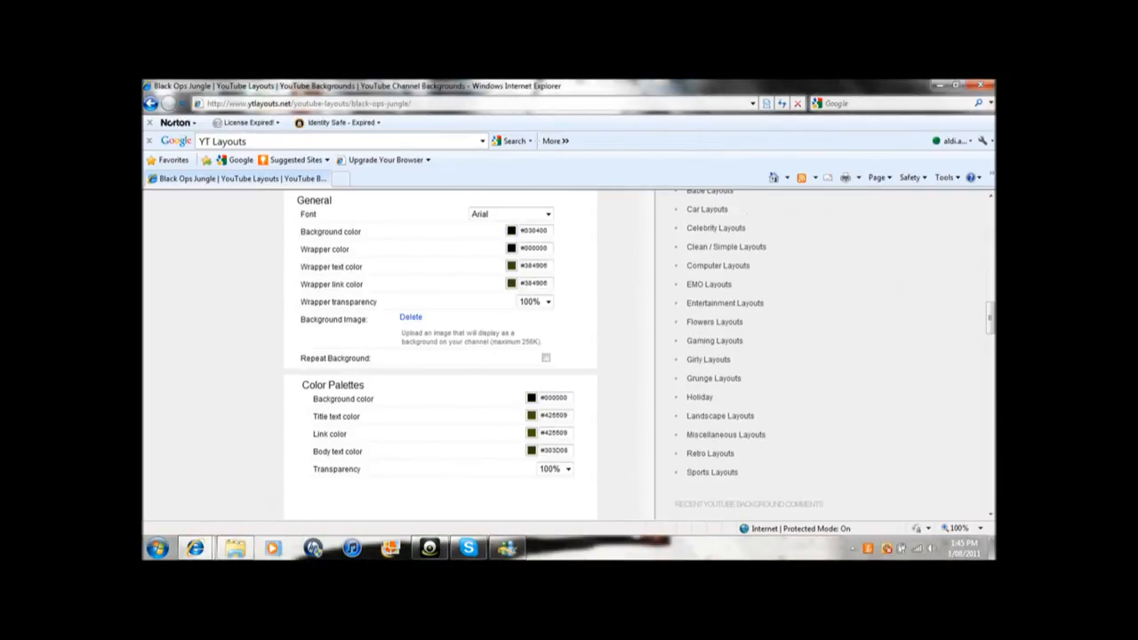
left_click(193, 547)
- Save the YouTube channel theme changes, dismiss the saved notice, and minimize the window
left_click(355, 484)
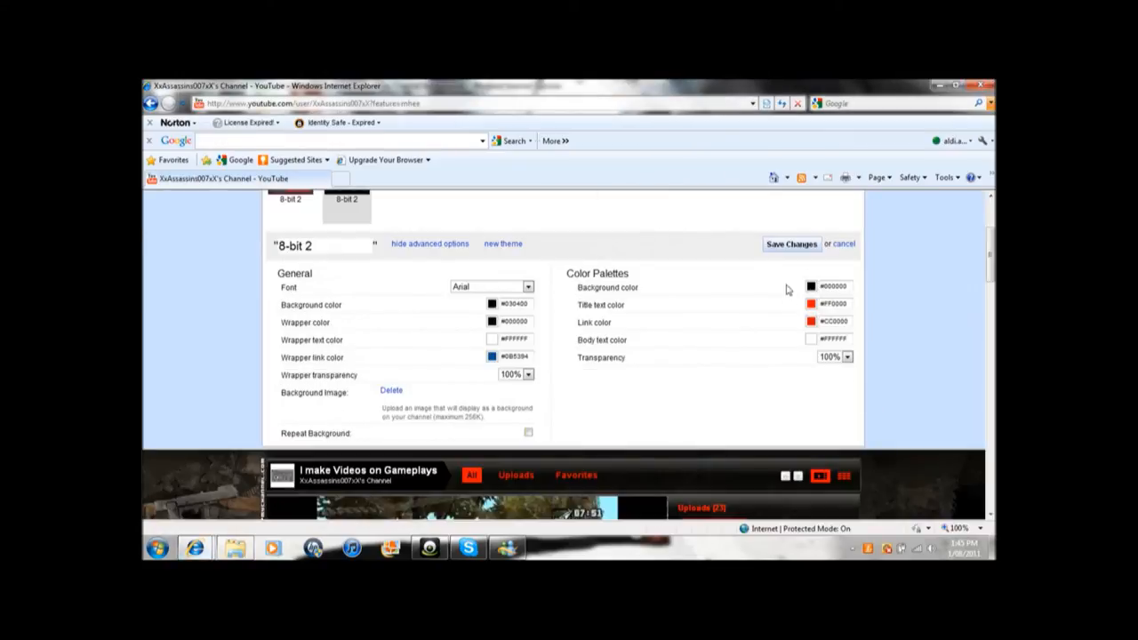
left_click(791, 244)
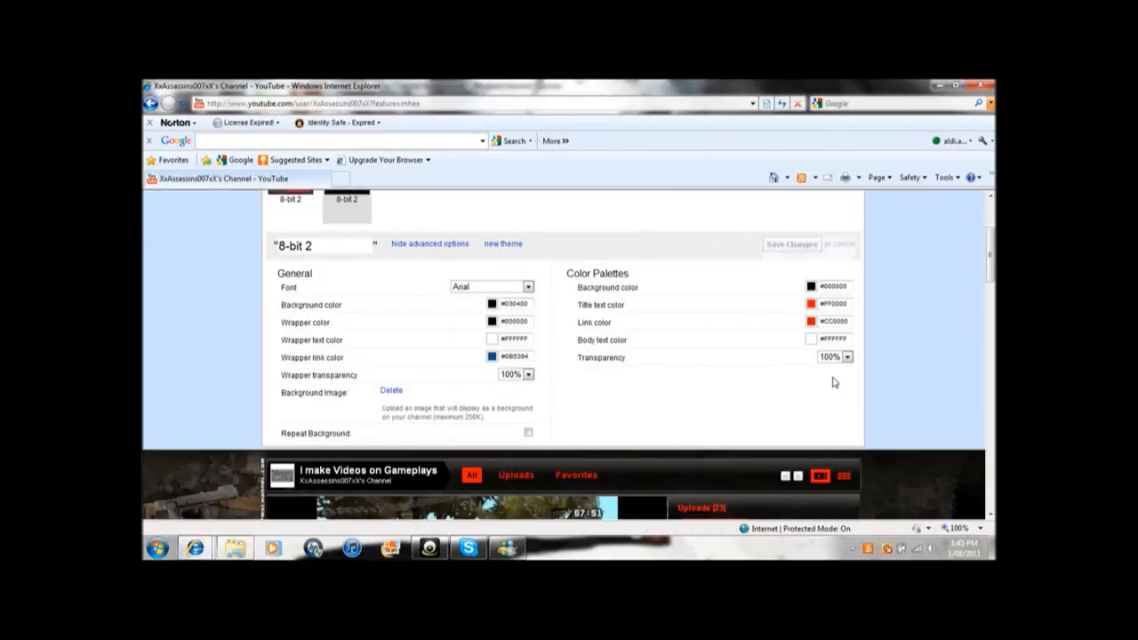
scroll(919, 328, "down", 5)
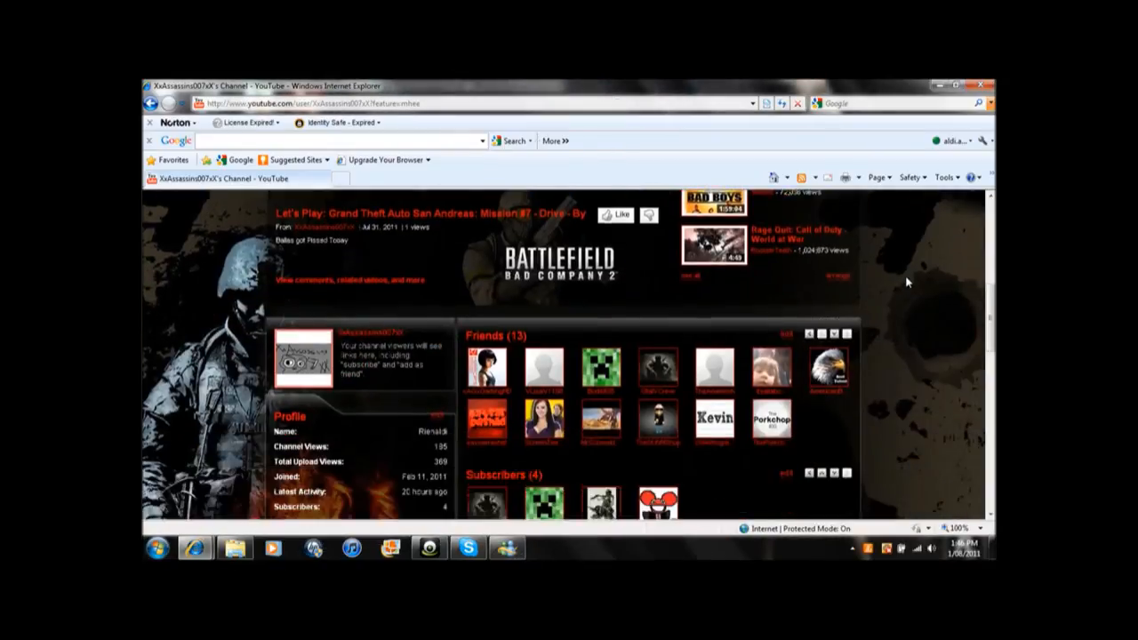
scroll(907, 282, "down", 5)
scroll(907, 283, "down", 5)
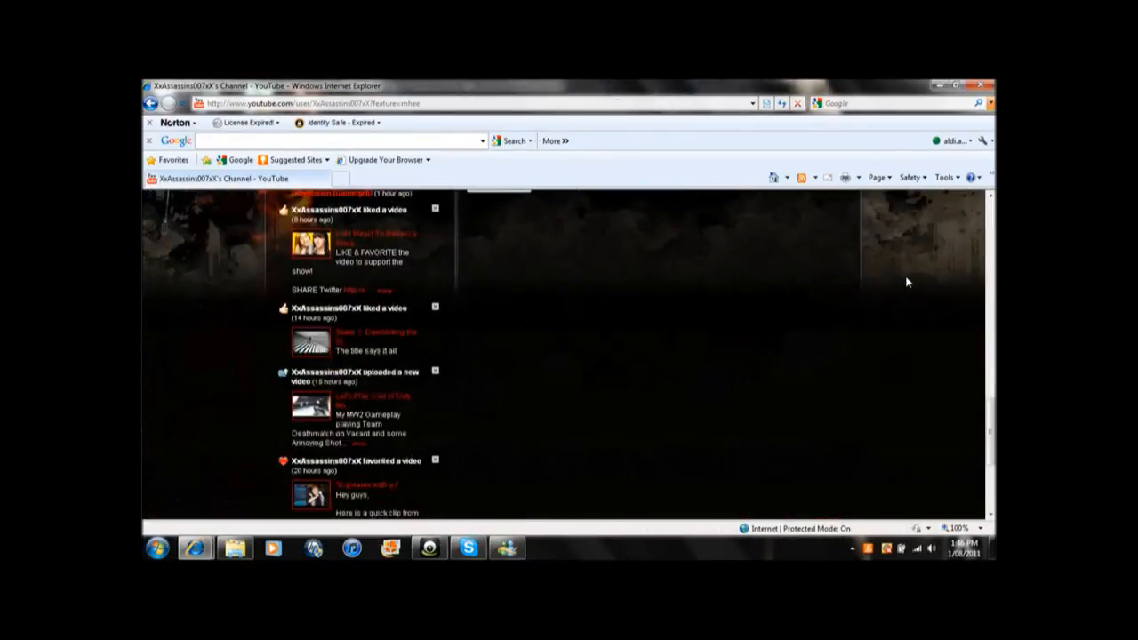
scroll(907, 282, "up", 6)
scroll(906, 282, "up", 5)
scroll(907, 283, "up", 5)
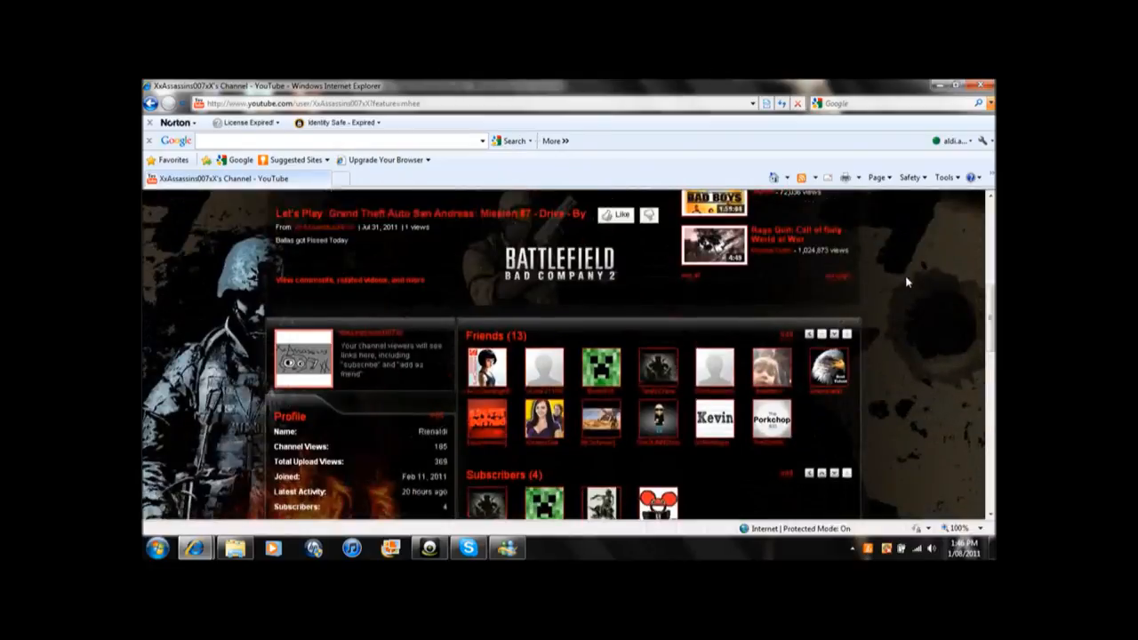
scroll(906, 283, "up", 5)
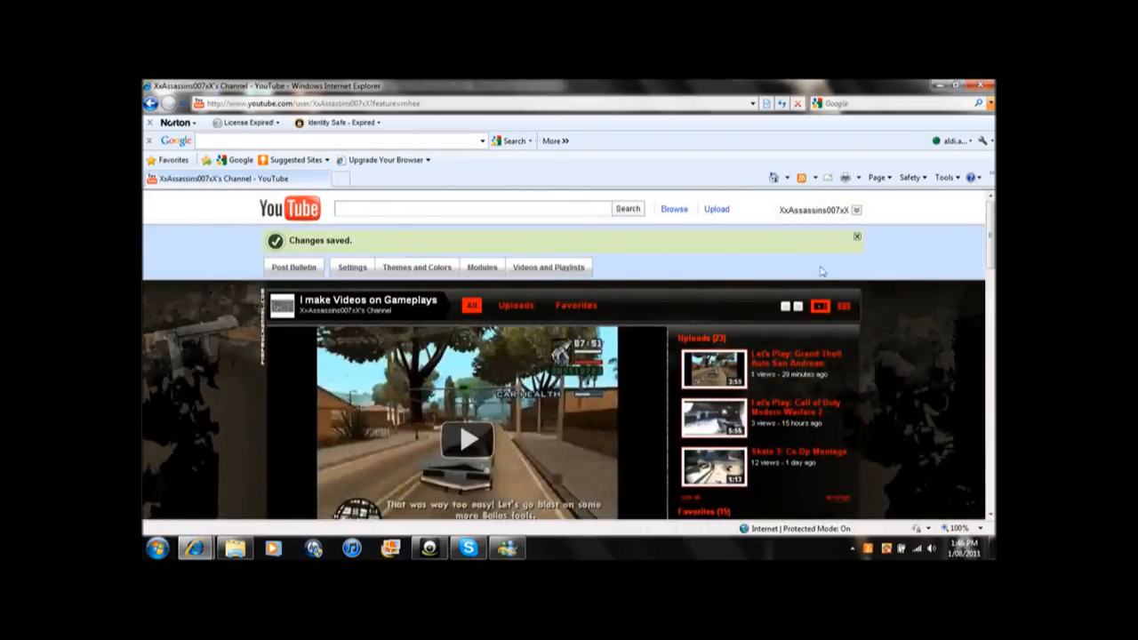
left_click(858, 237)
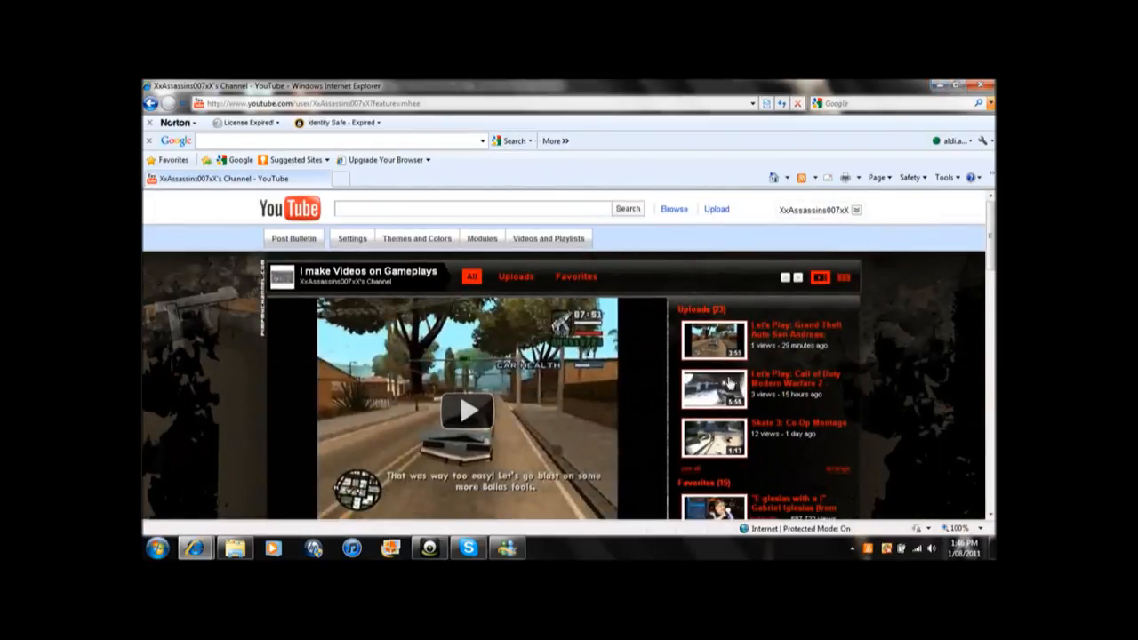
scroll(729, 382, "down", 3)
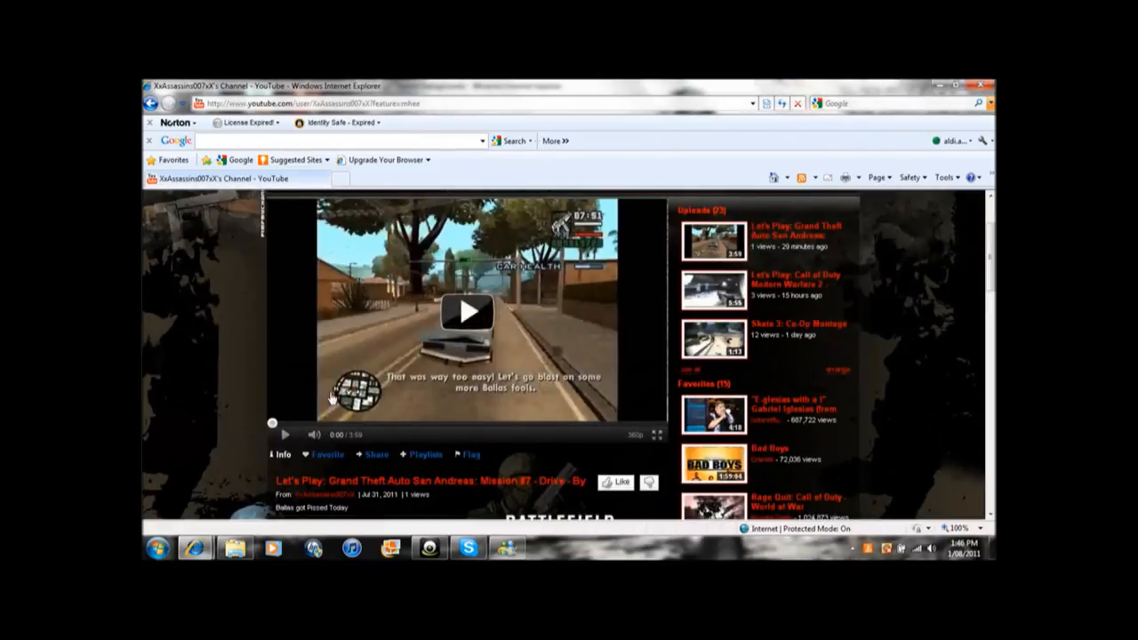
left_click(942, 86)
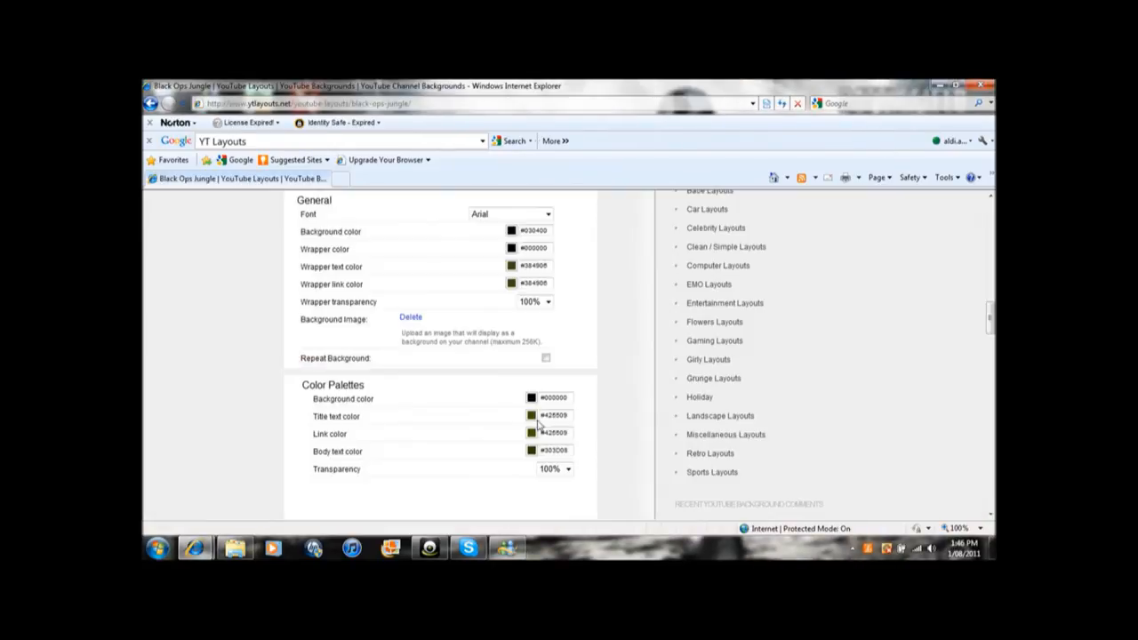